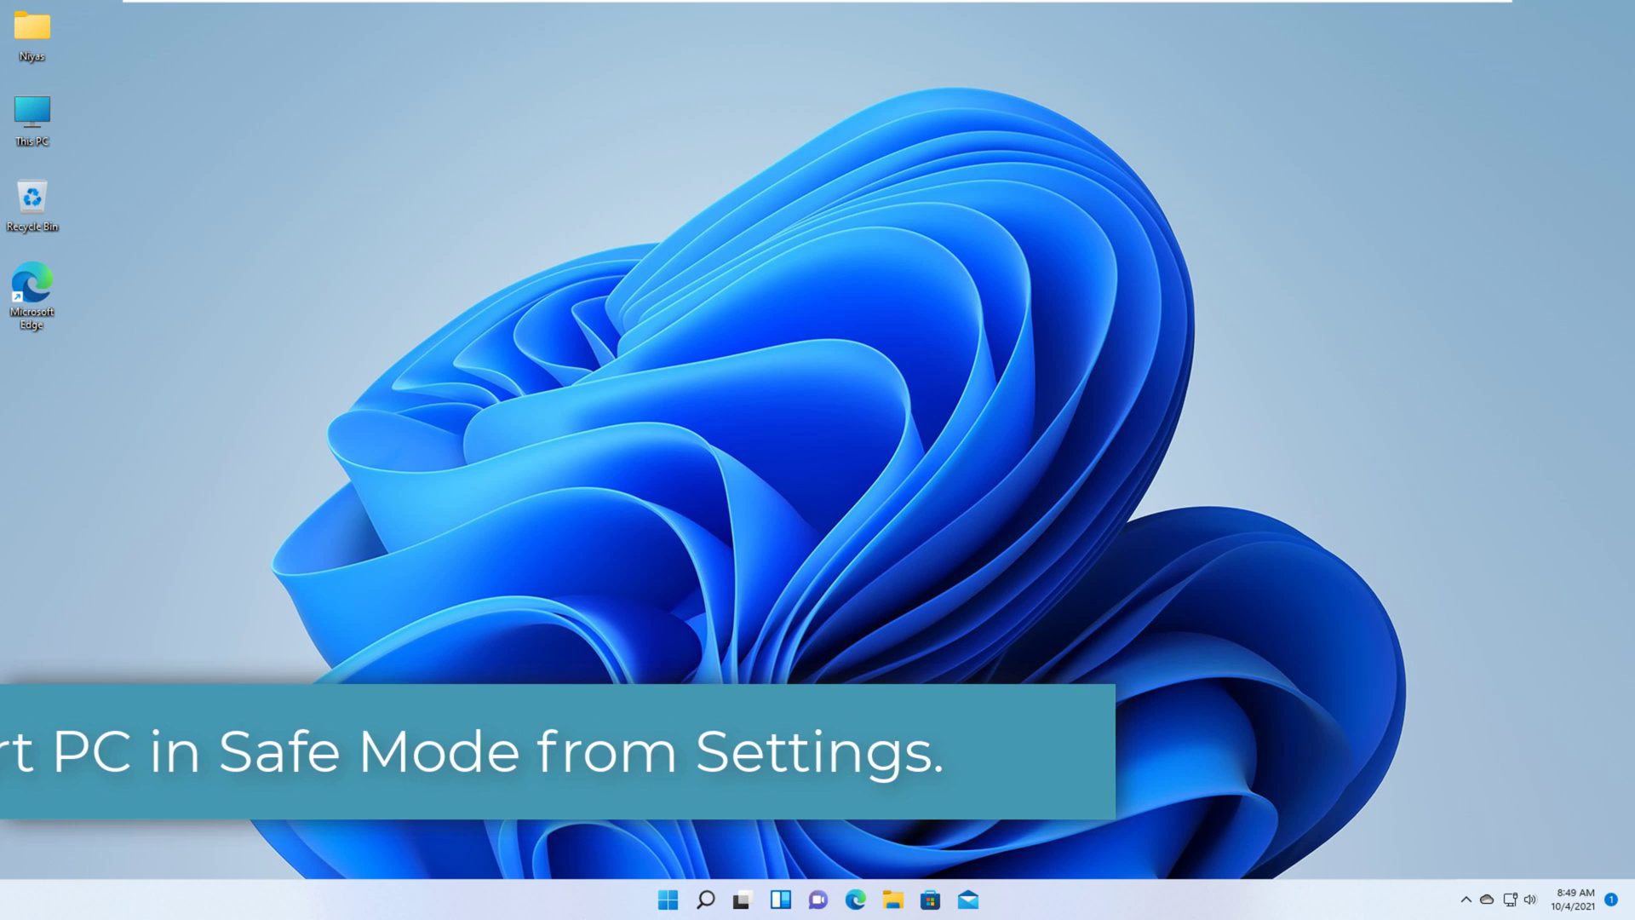
From Settings > System > Recovery, choose Restart now beside Advanced startup
{"action": "left_click", "coordinate": [662, 900]}
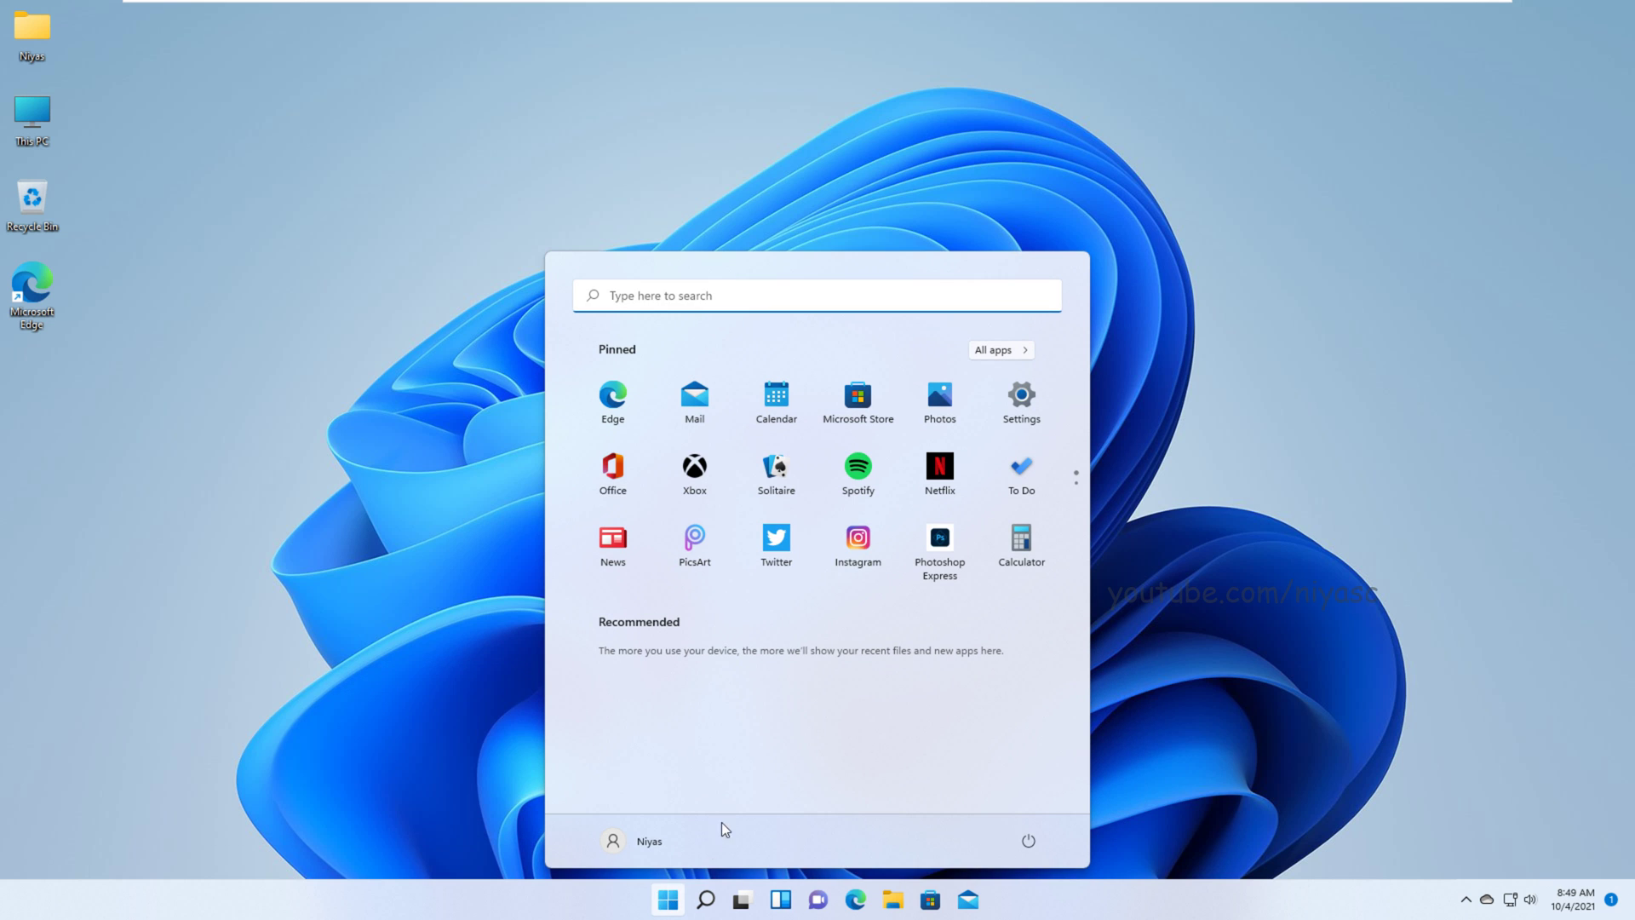
{"action": "left_click", "coordinate": [1025, 424]}
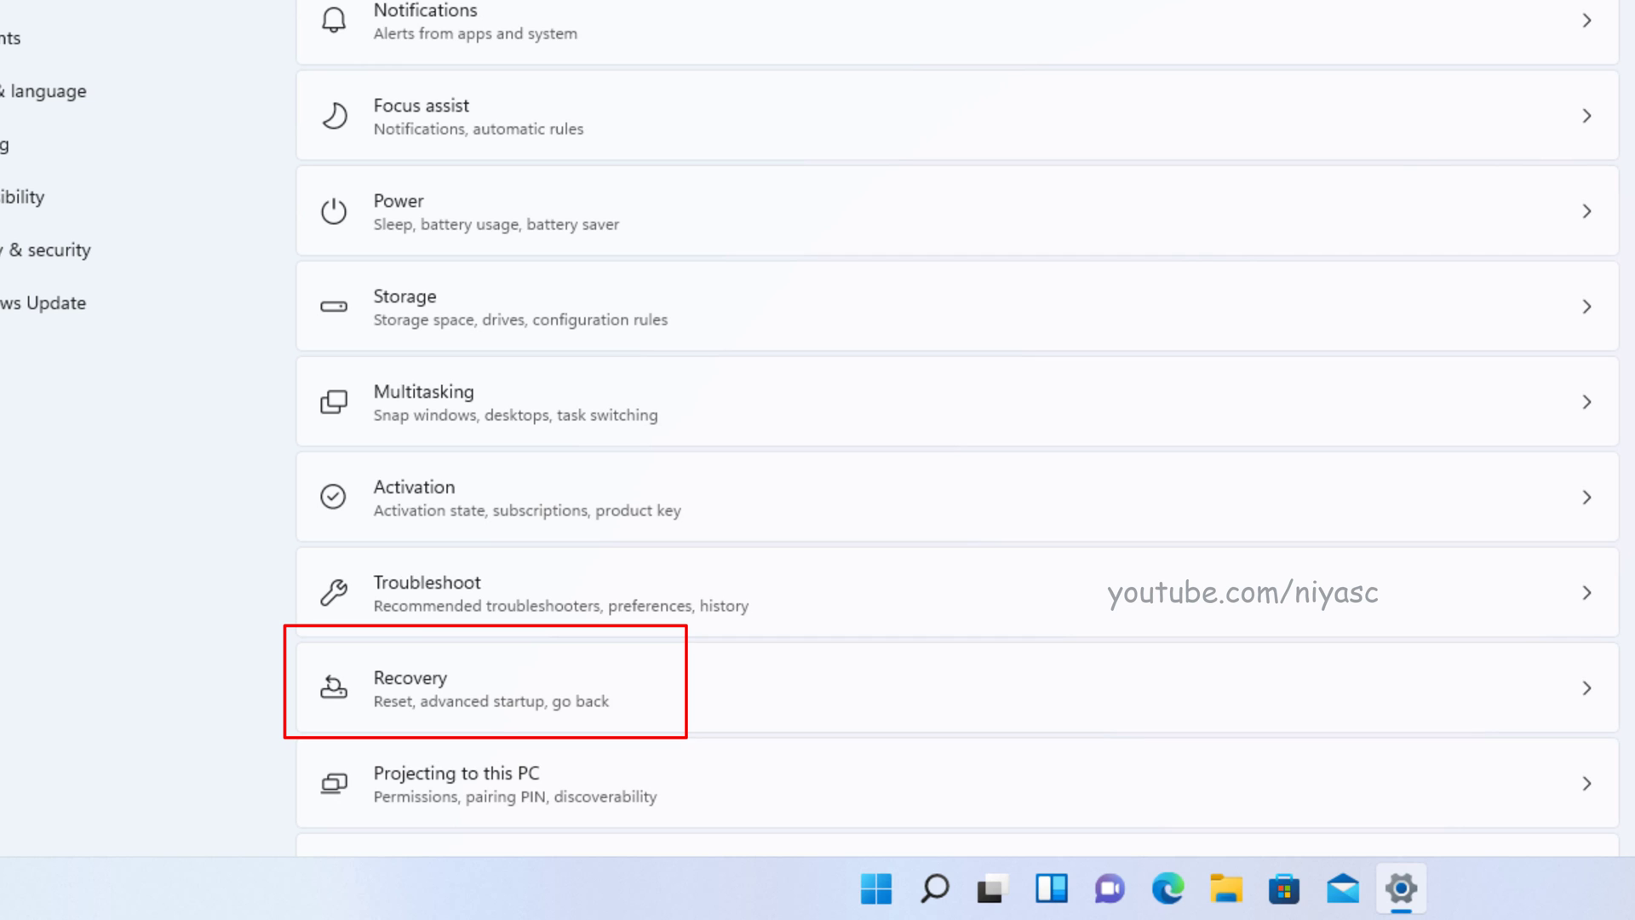
{"action": "left_click", "coordinate": [1262, 672]}
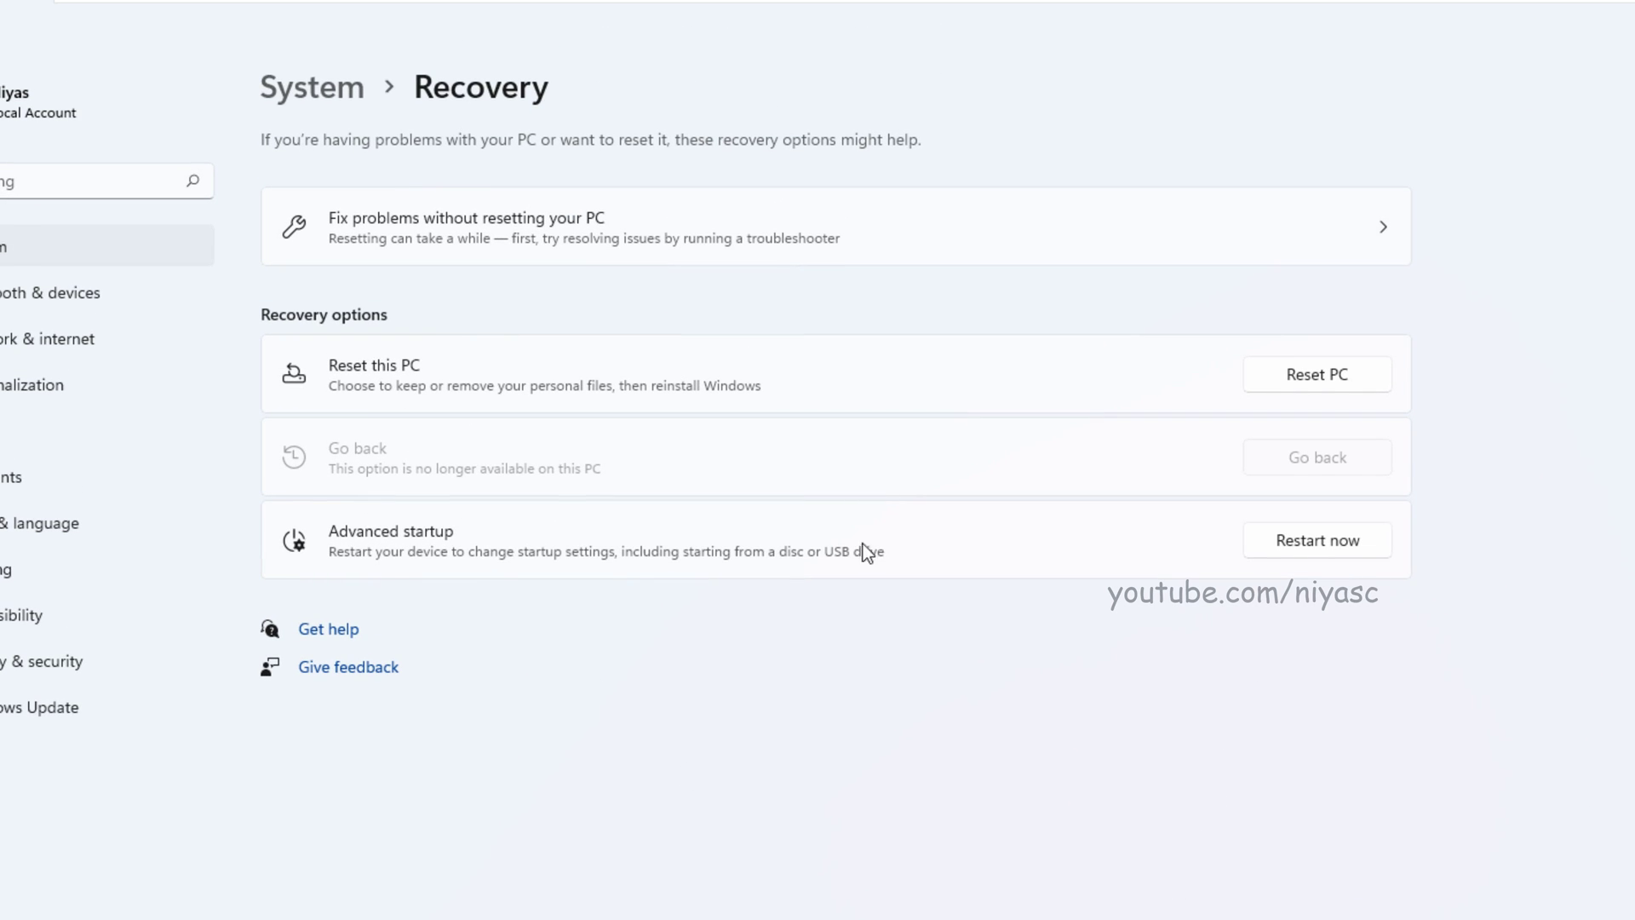
{"action": "left_click", "coordinate": [1318, 545]}
Confirm the restart, then go to Troubleshoot > Advanced options > Startup Settings and restart
{"action": "left_click", "coordinate": [872, 685]}
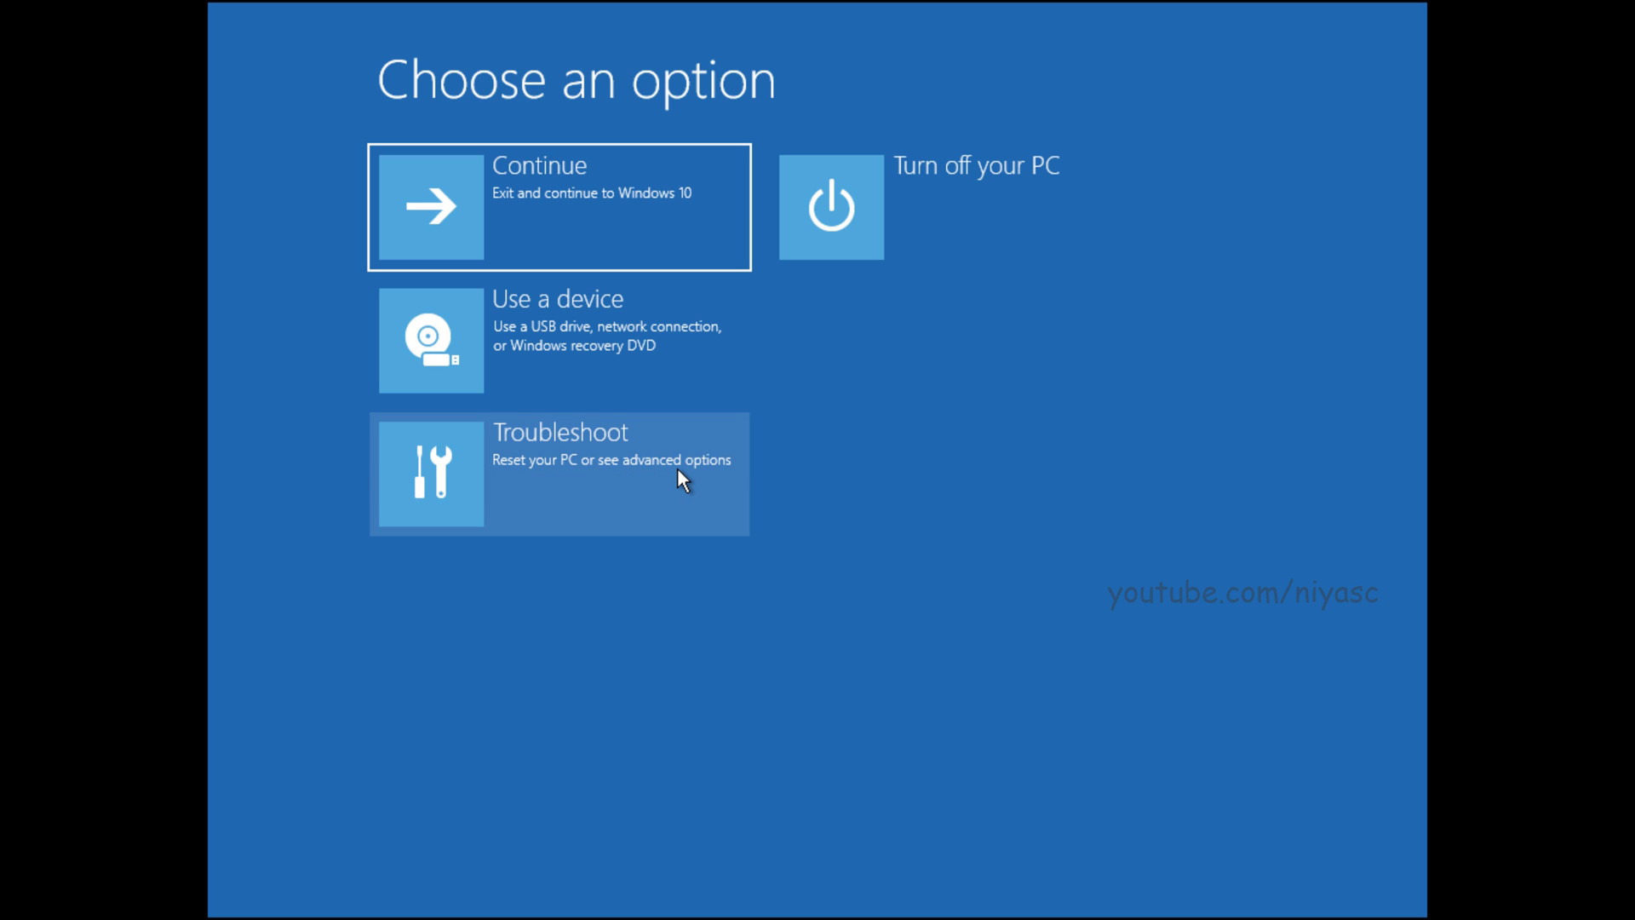
{"action": "key", "text": "Down"}
{"action": "key", "text": "Down"}
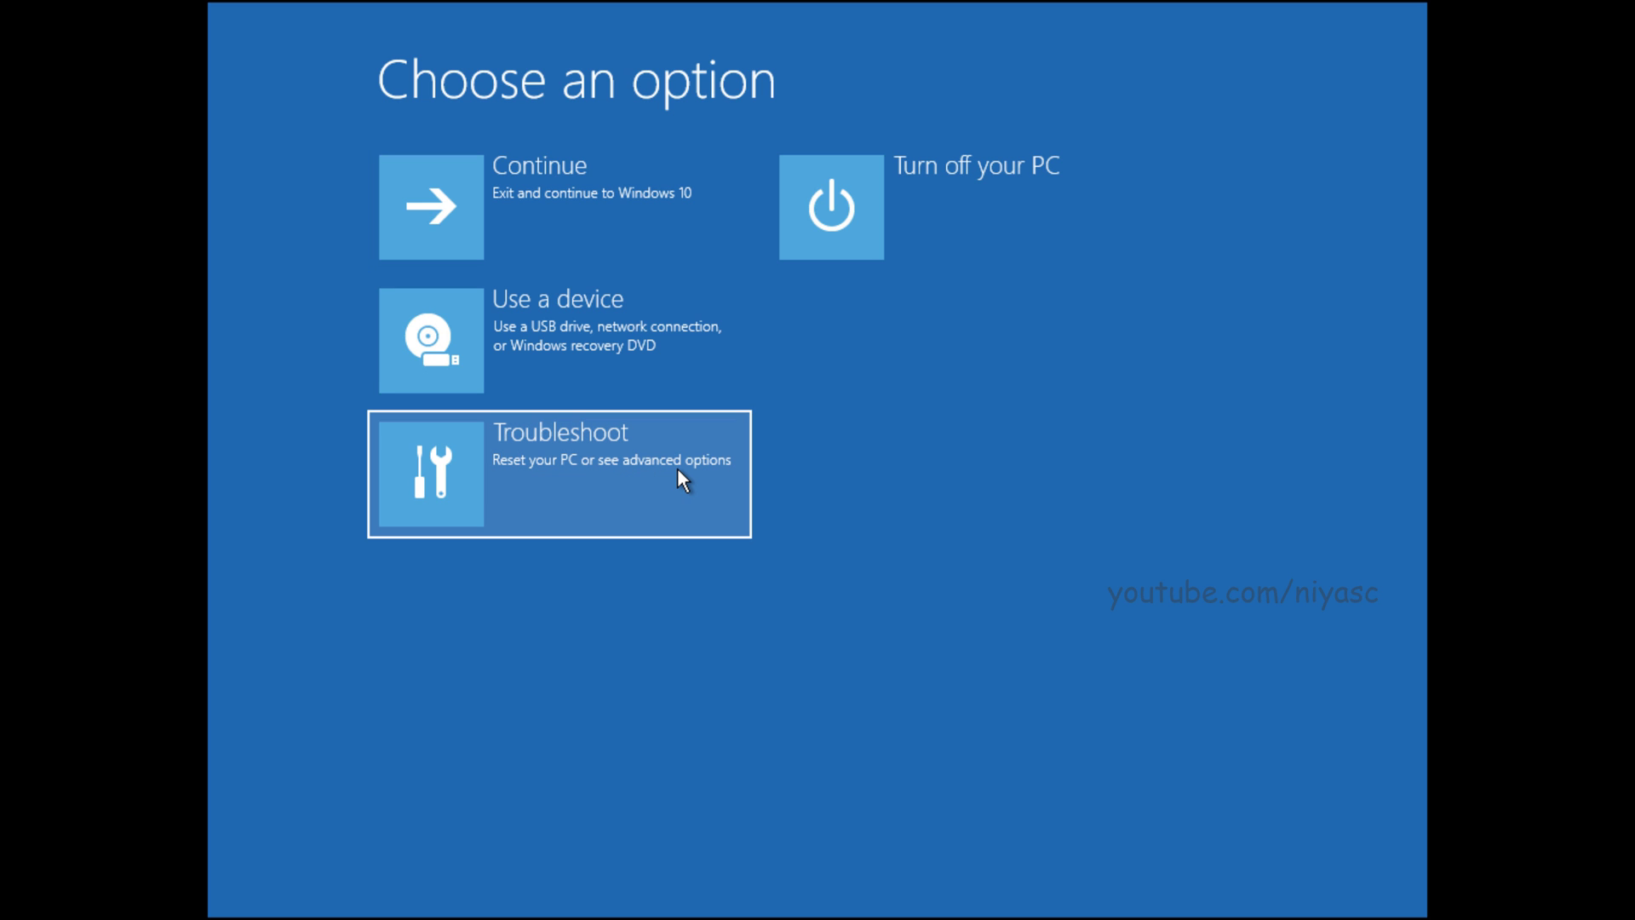
{"action": "left_click", "coordinate": [678, 469]}
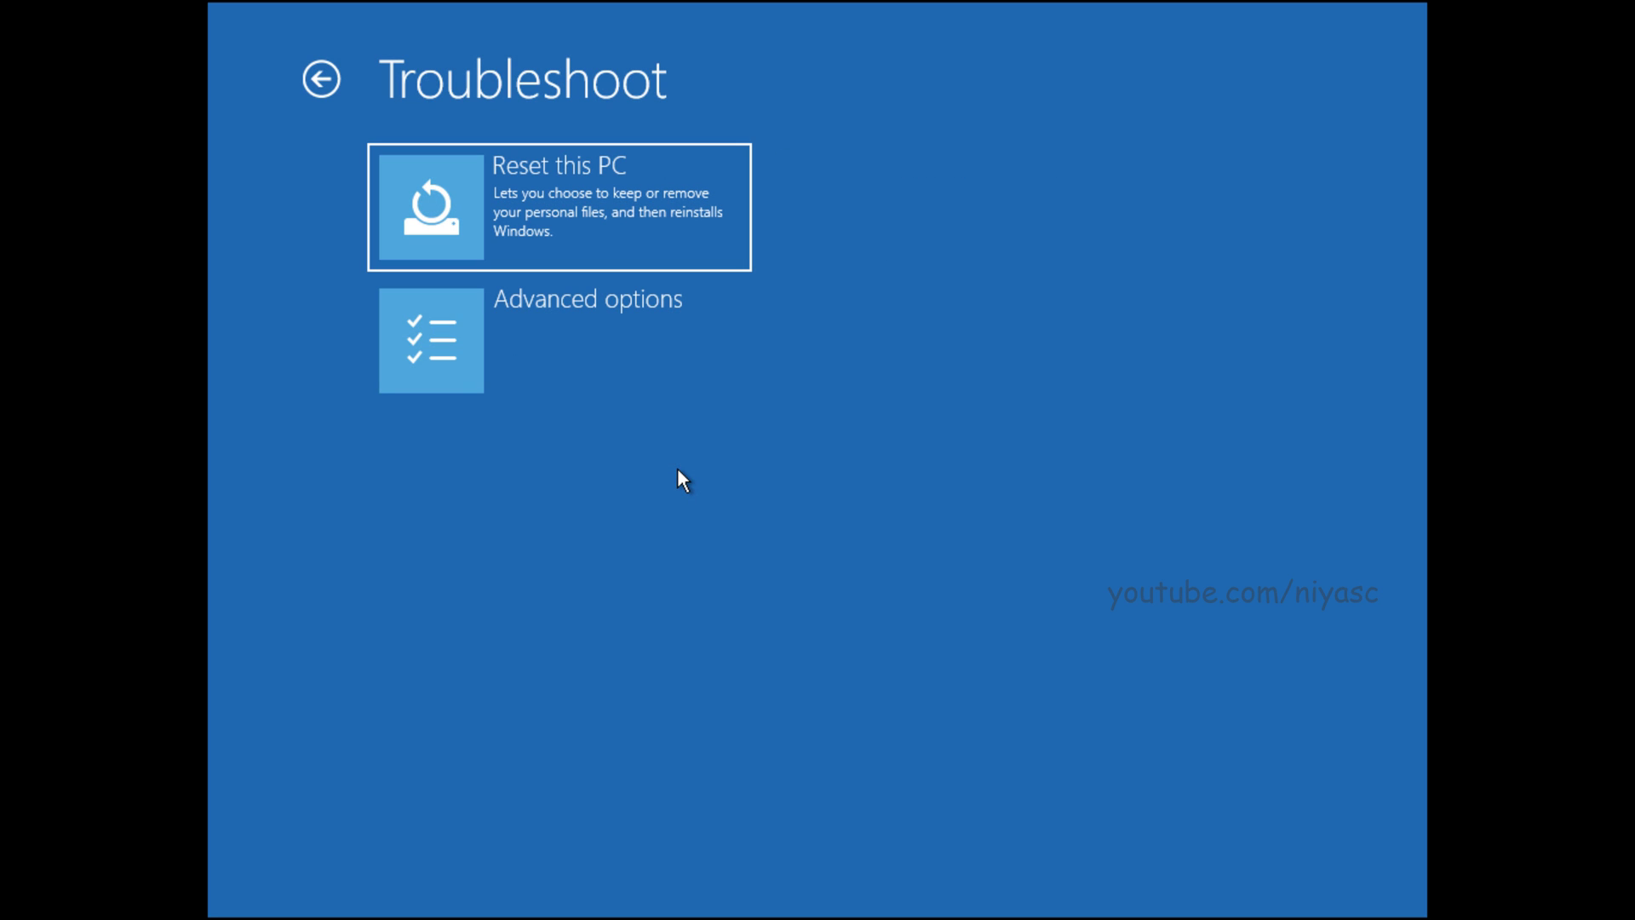
{"action": "key", "text": "Down"}
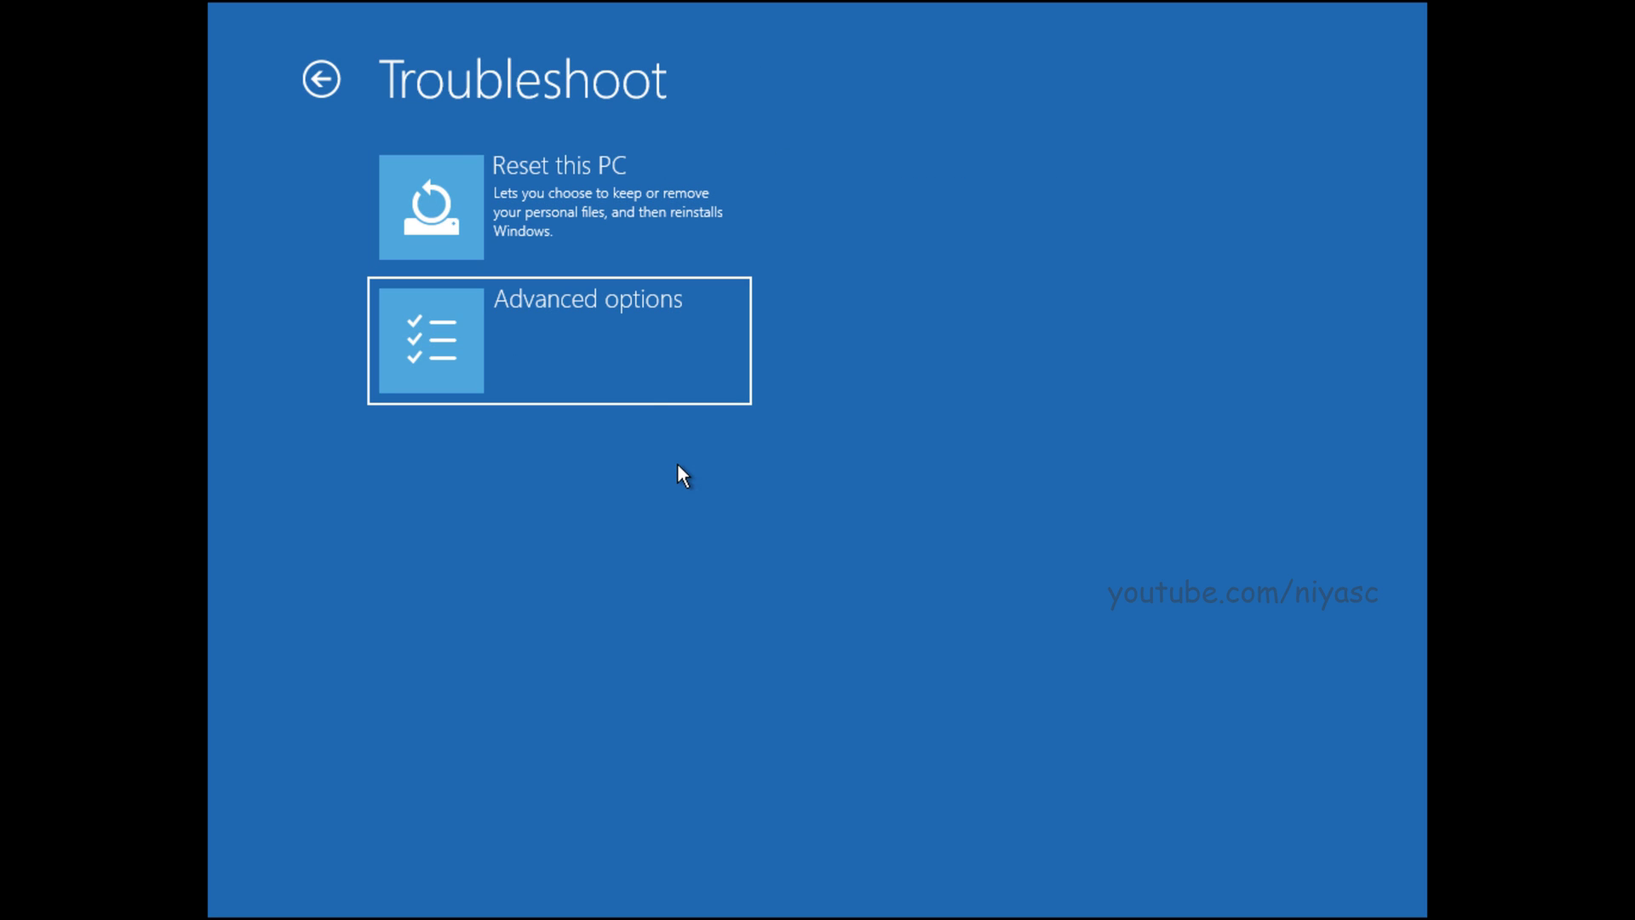
{"action": "left_click", "coordinate": [659, 371]}
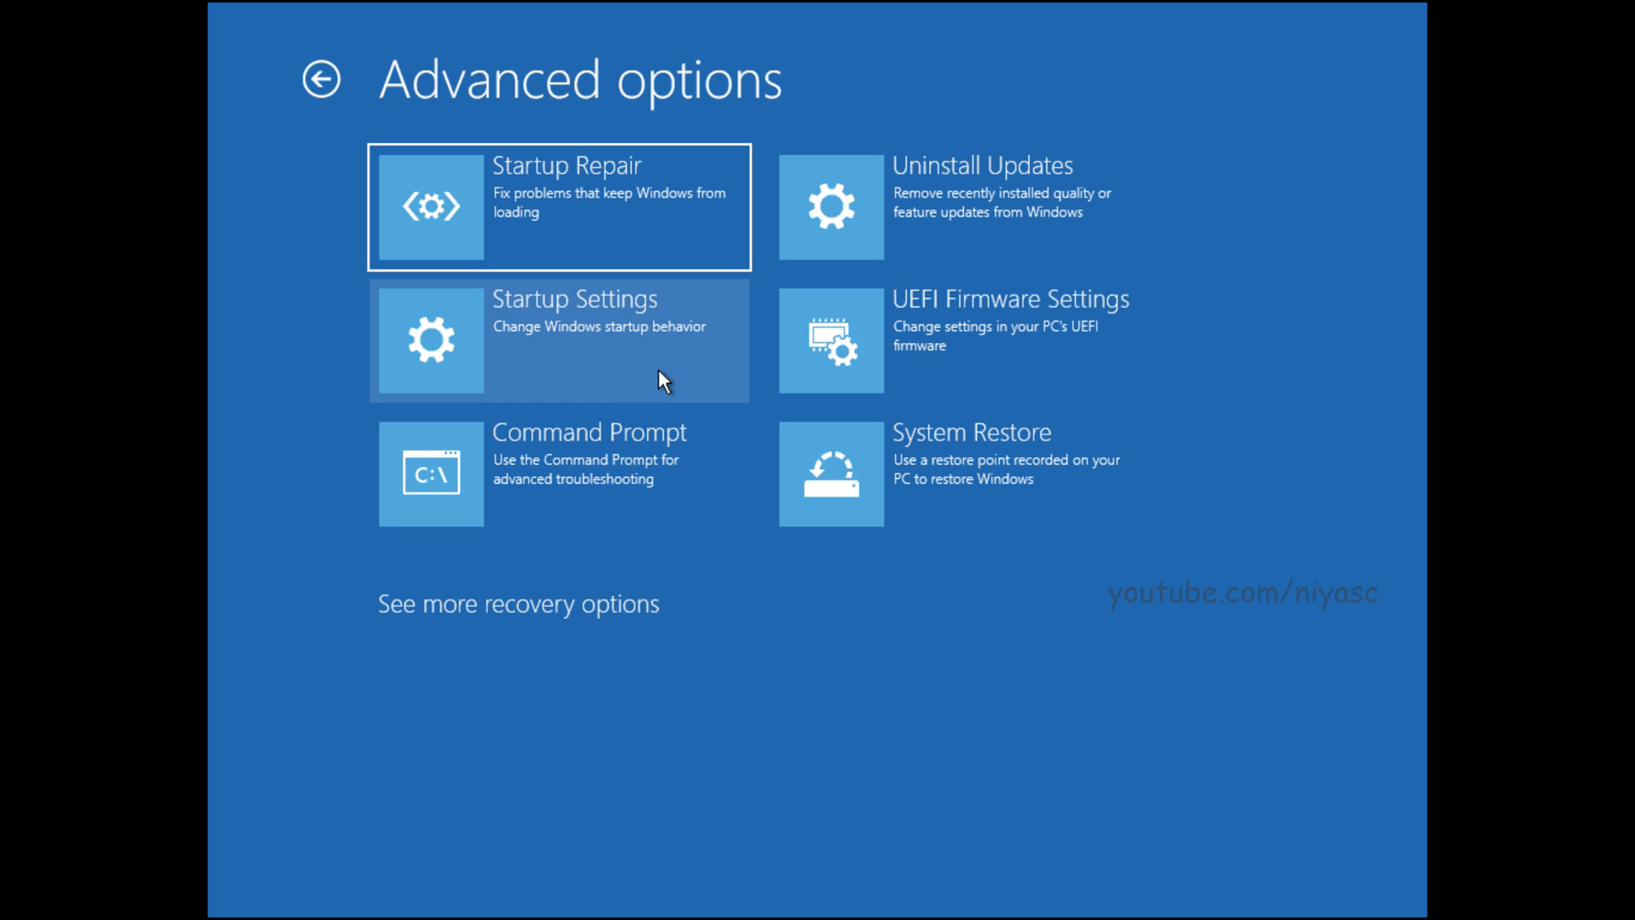
{"action": "key", "text": "Down"}
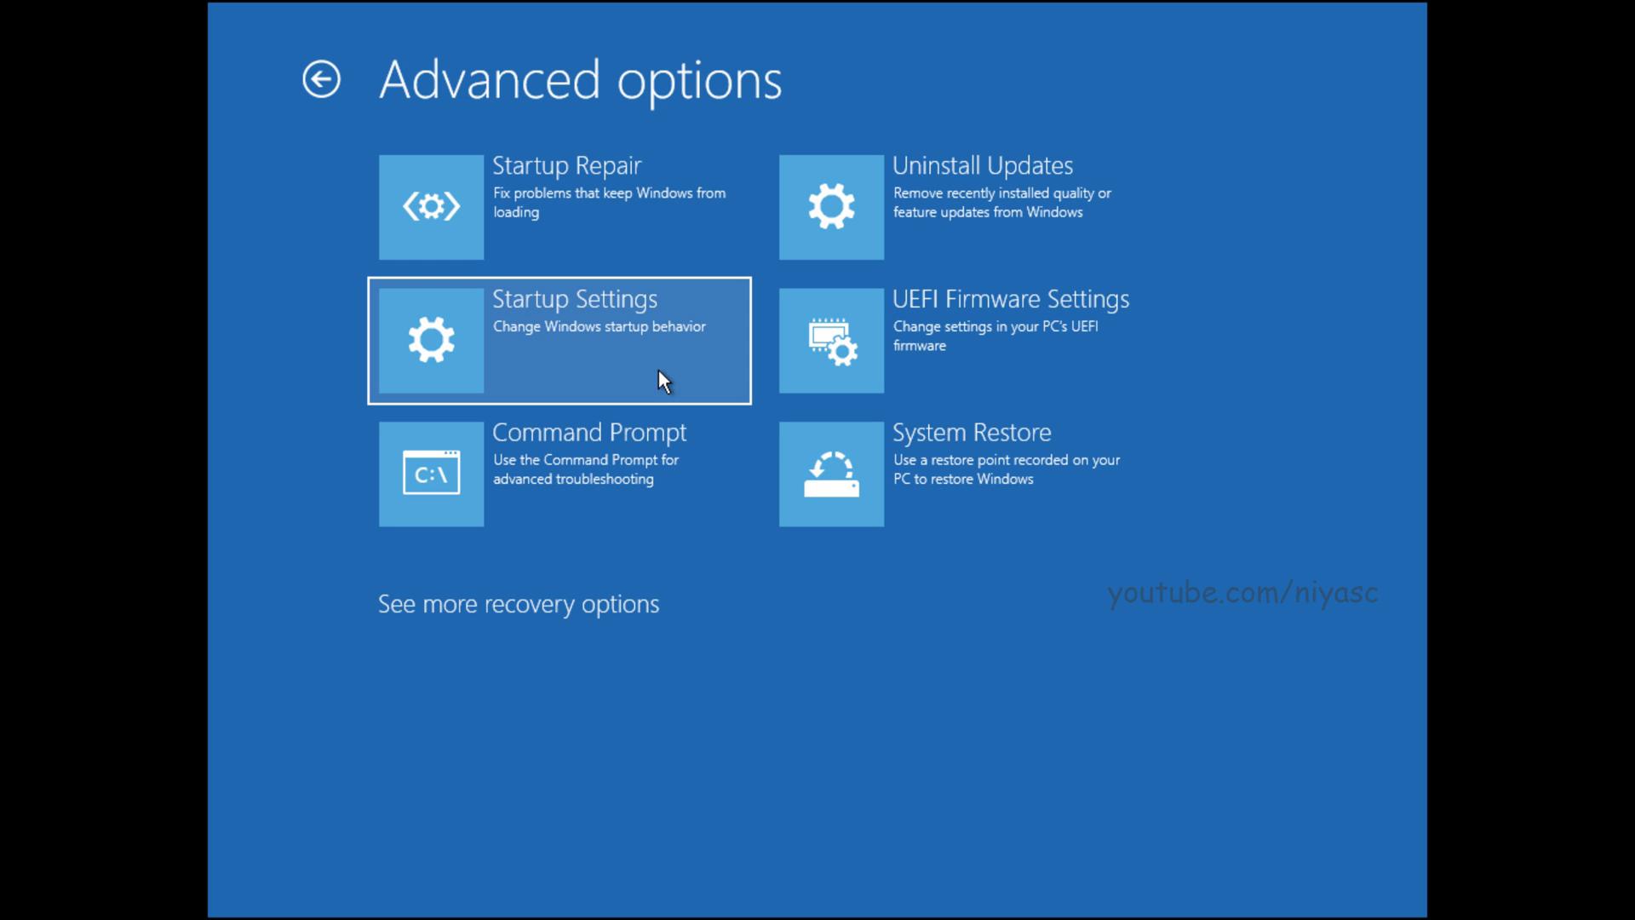
{"action": "left_click", "coordinate": [601, 356]}
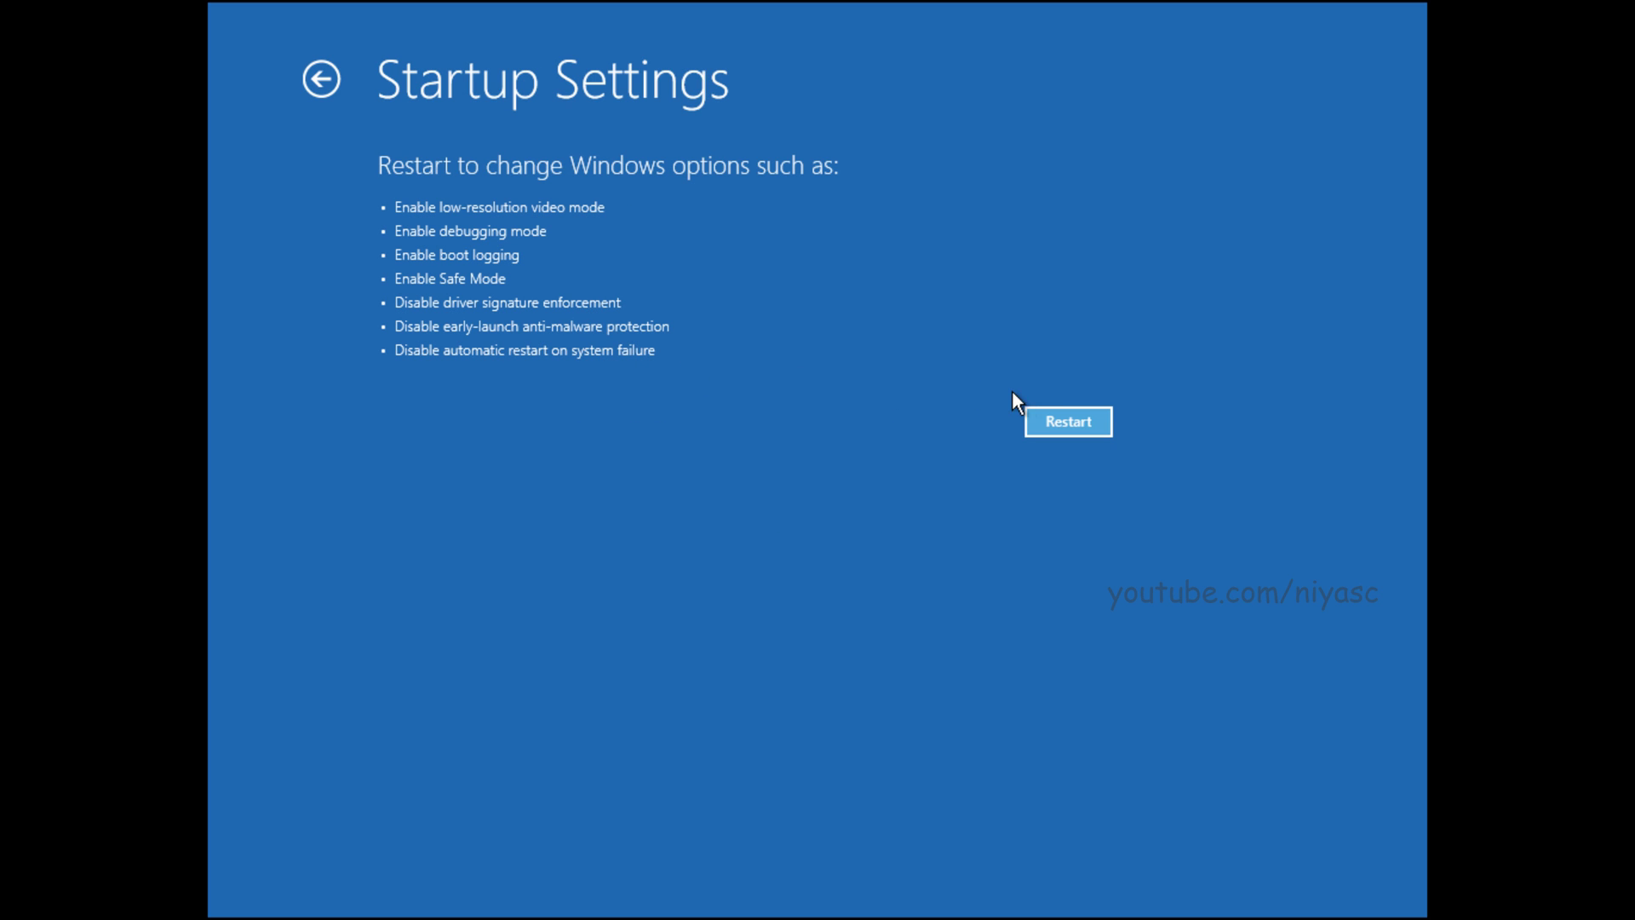
{"action": "left_click", "coordinate": [1040, 417]}
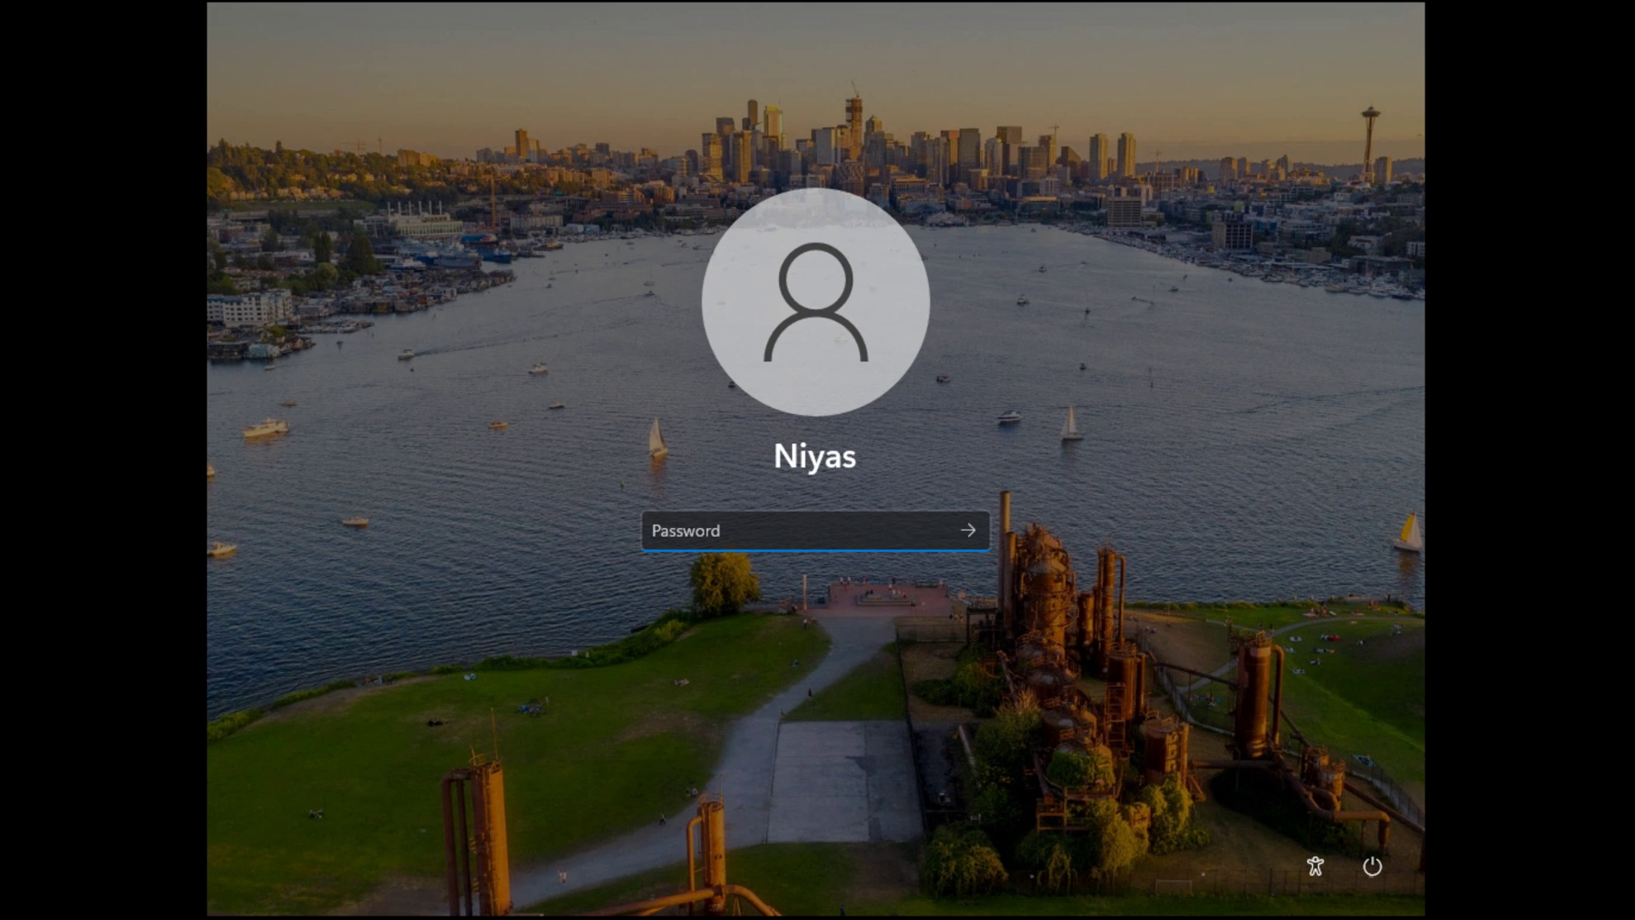
Sign in to the Safe Mode session with the account password and open the Start menu
{"action": "type", "text": "••••••"}
{"action": "key", "text": "Return"}
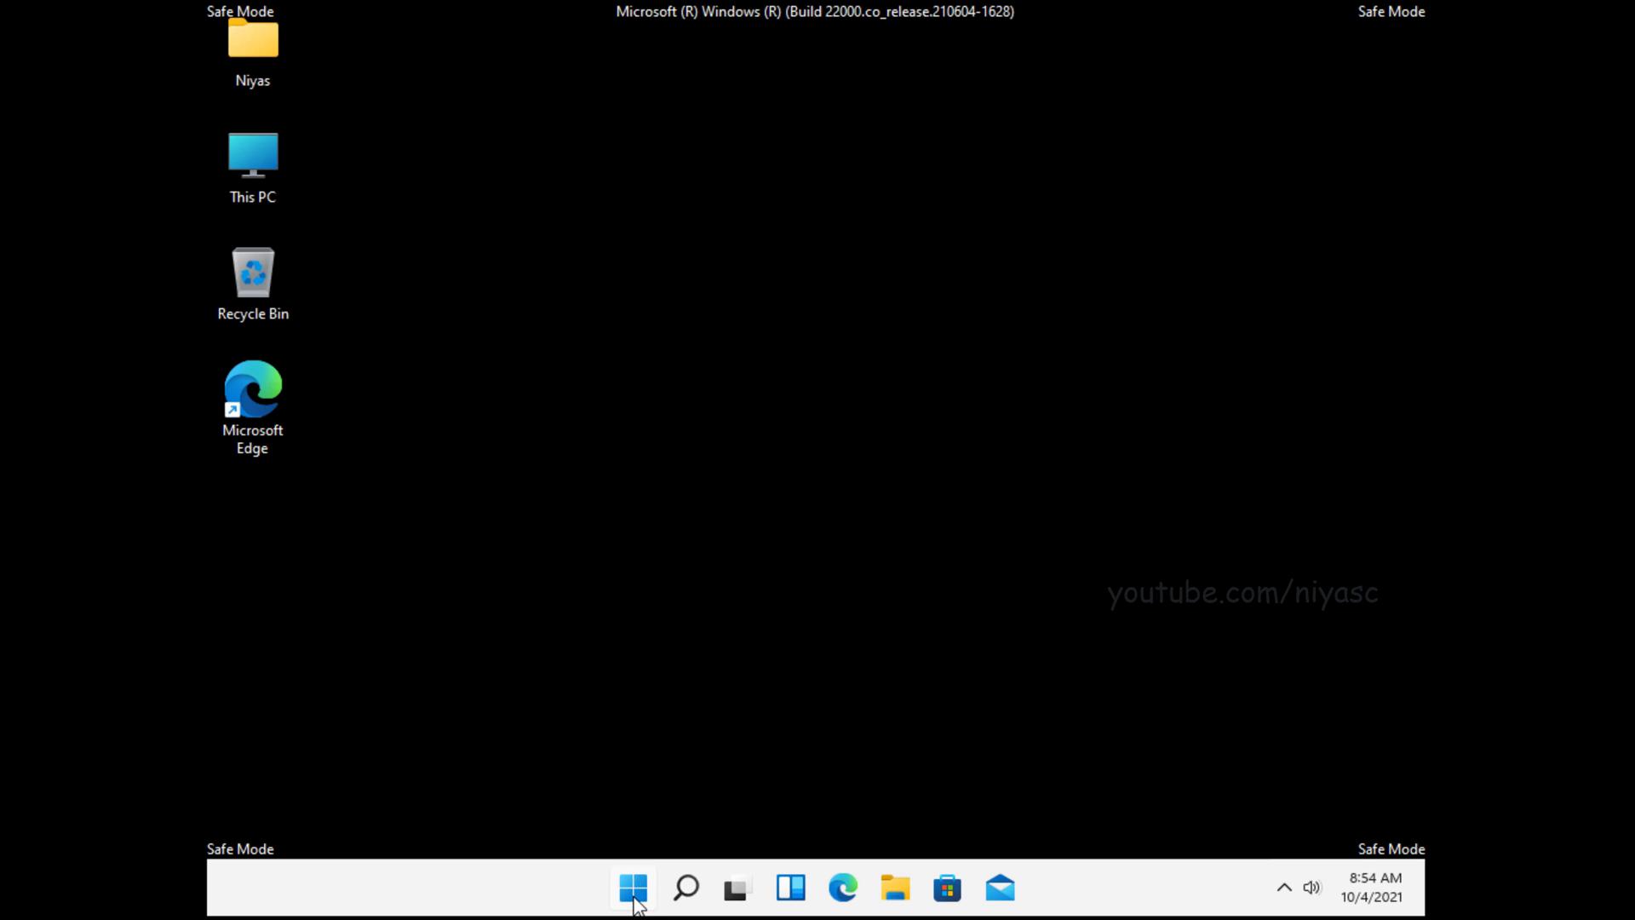
{"action": "left_click", "coordinate": [636, 901]}
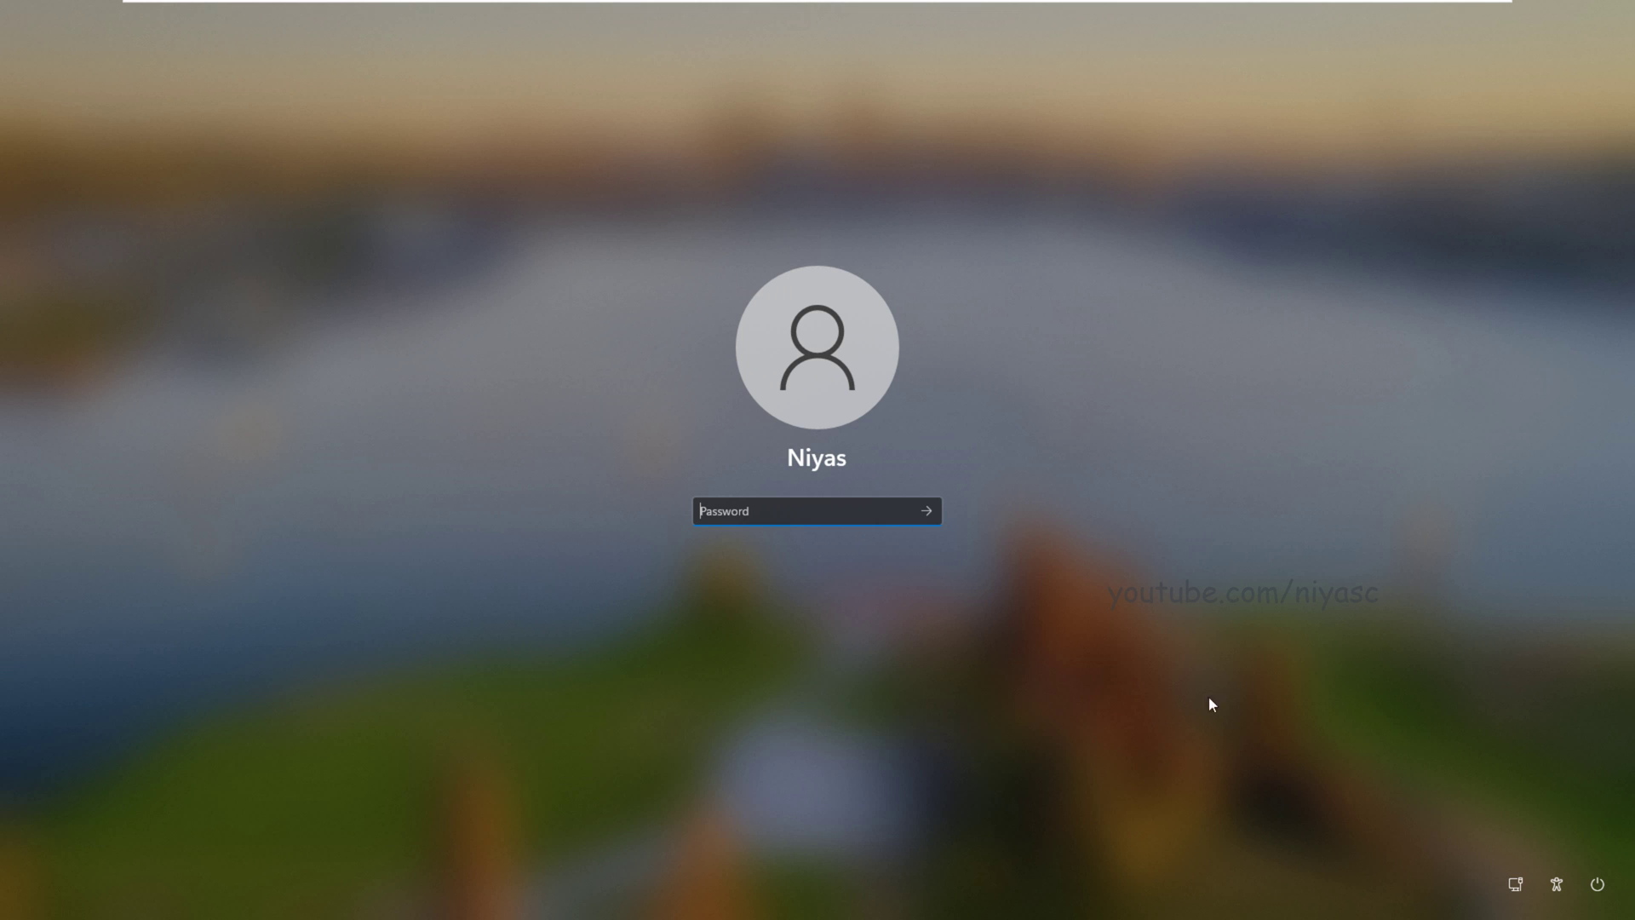
Restart from the sign-in screen's power menu, choosing Restart anyway at the warning
{"action": "left_click", "coordinate": [1597, 884]}
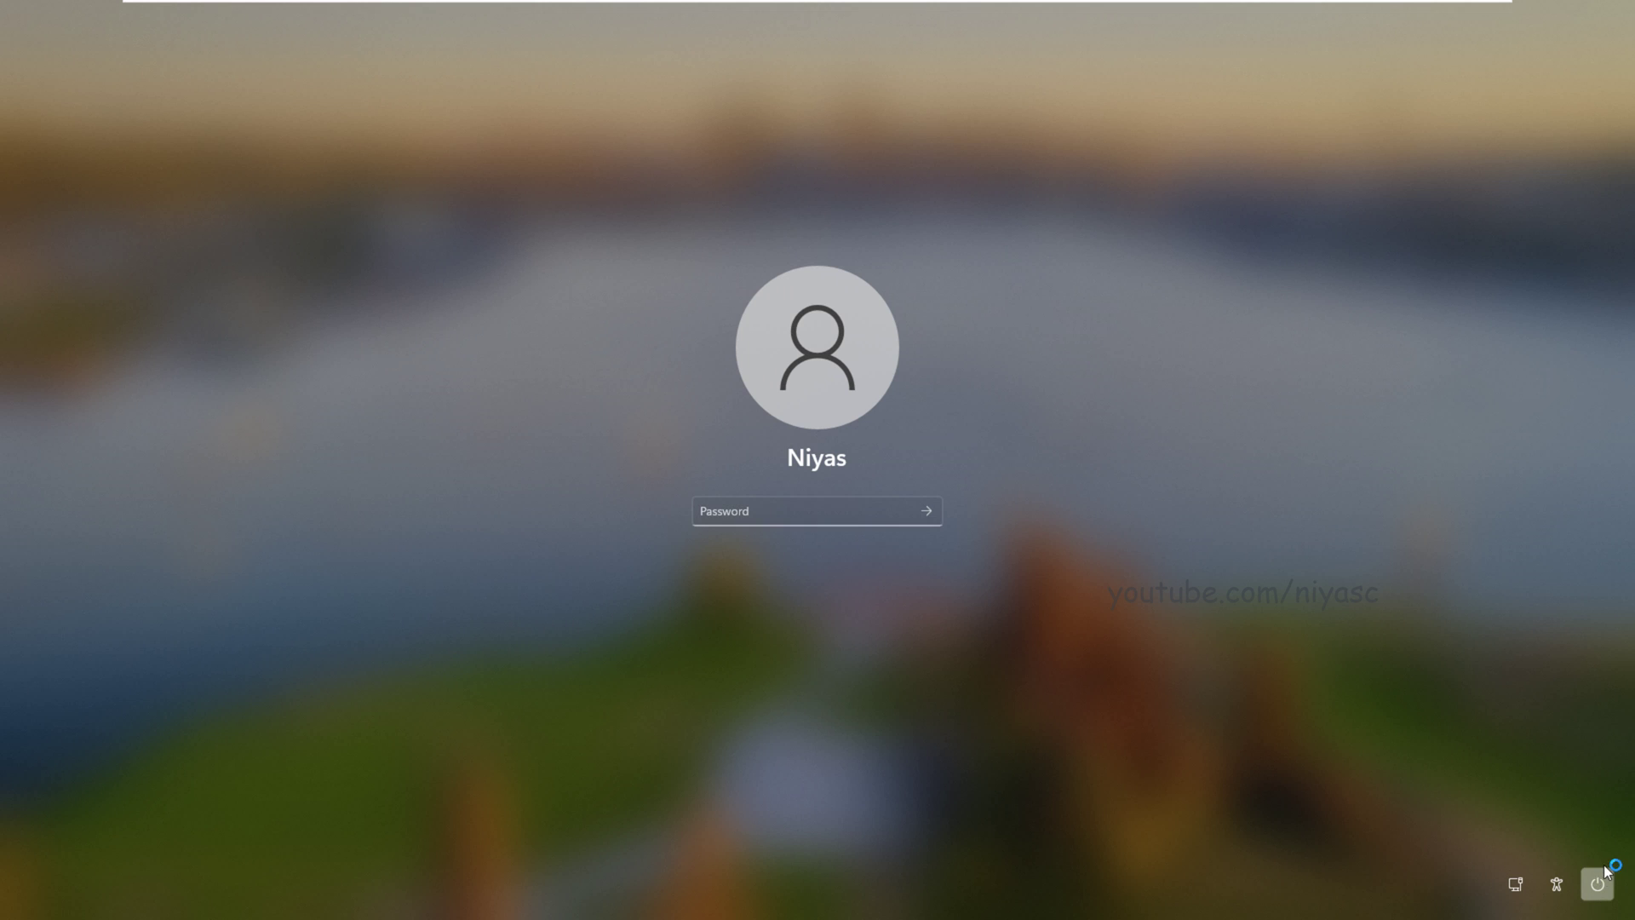
{"action": "left_click", "coordinate": [1598, 884]}
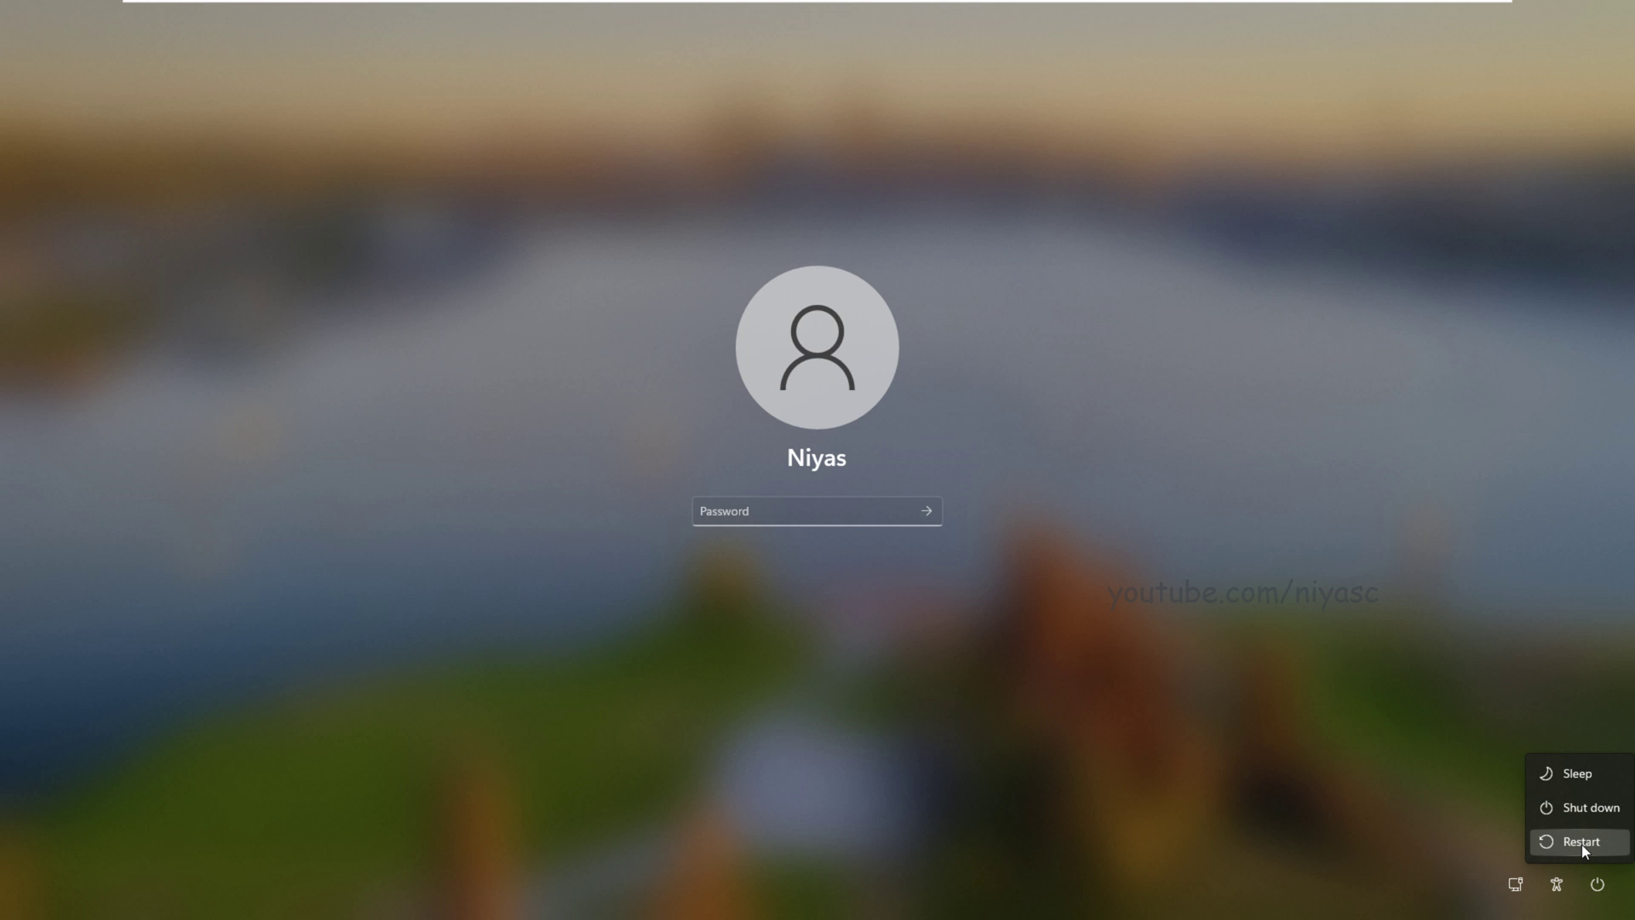
{"action": "left_click", "coordinate": [1584, 845]}
{"action": "left_click", "coordinate": [1593, 842]}
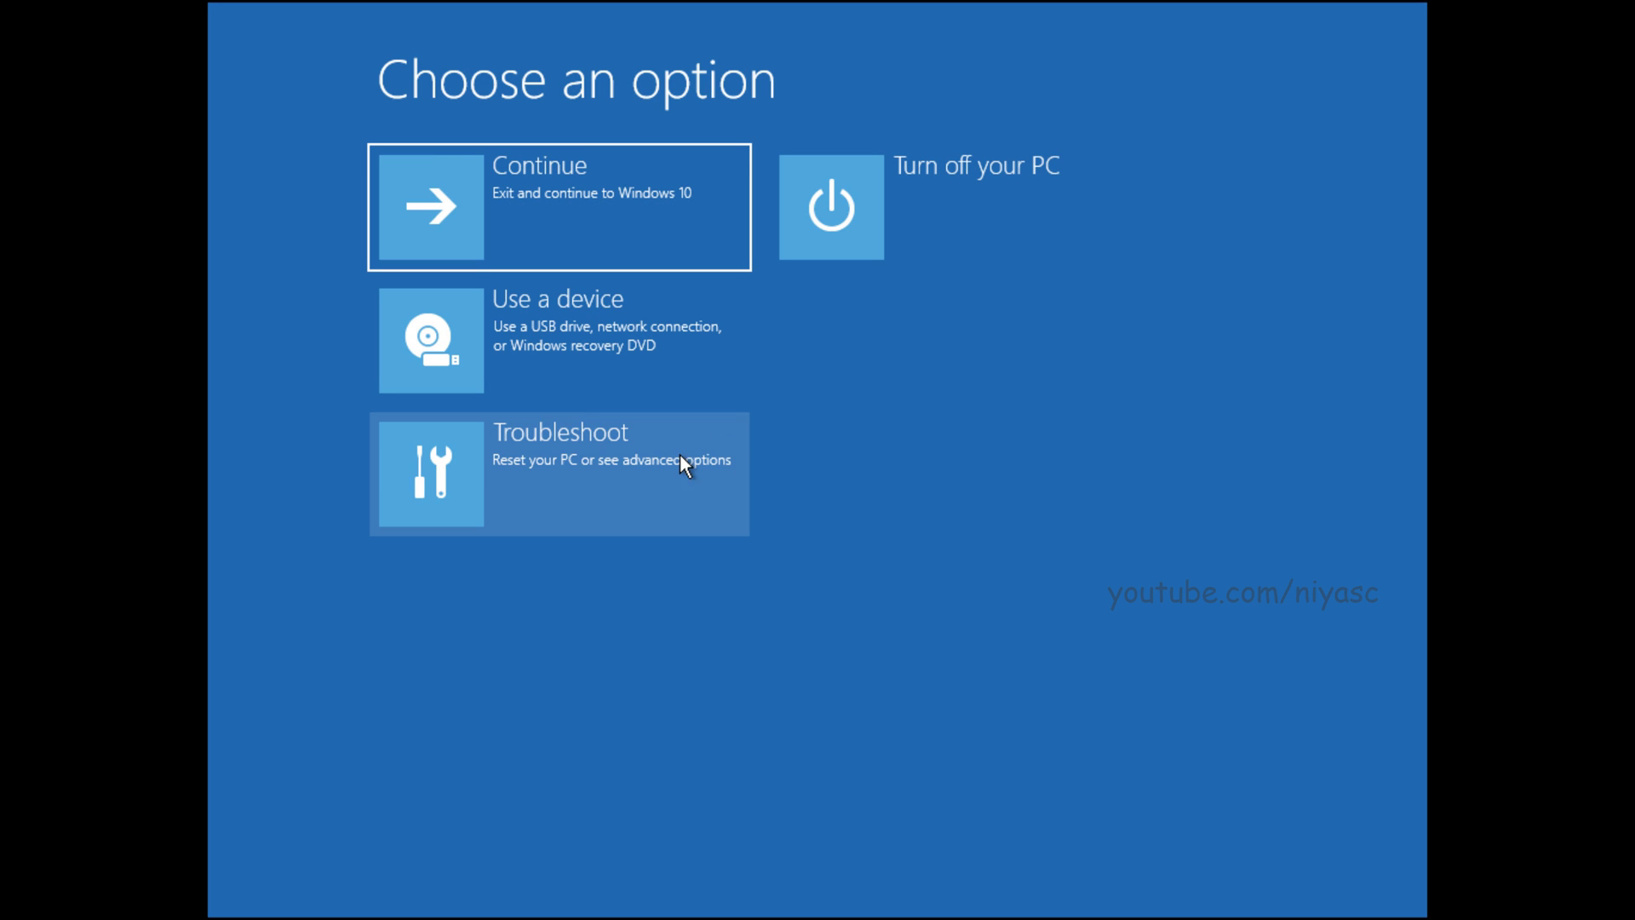
Go to Troubleshoot > Advanced options > Startup Settings and restart to show the boot choices
{"action": "key", "text": "Down"}
{"action": "key", "text": "Down"}
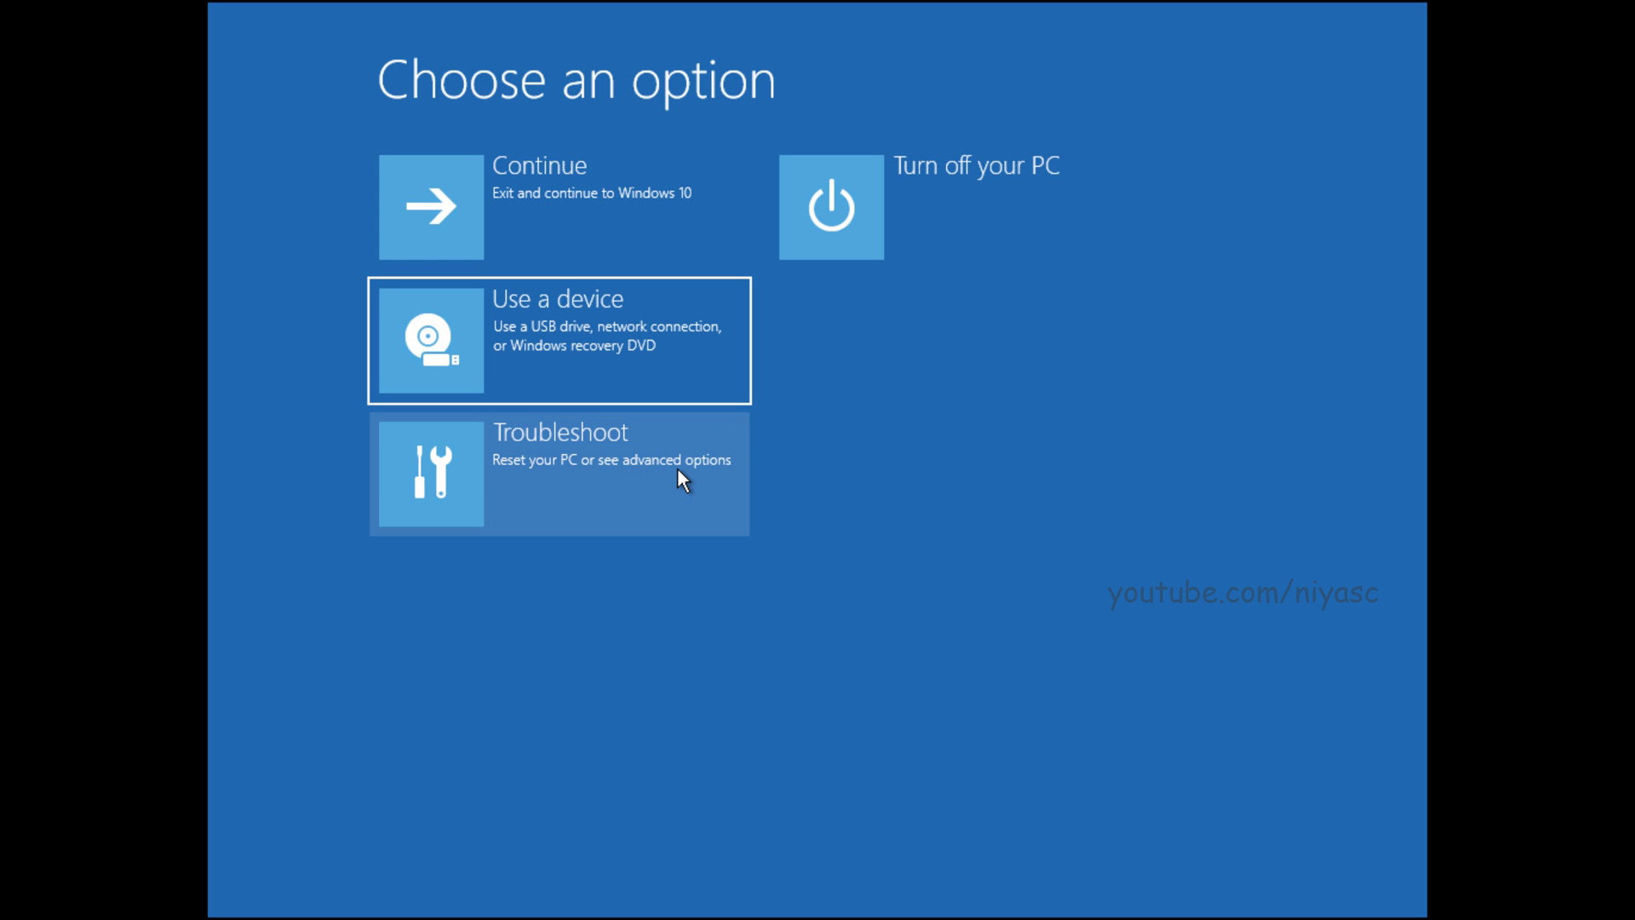
{"action": "key", "text": "Return"}
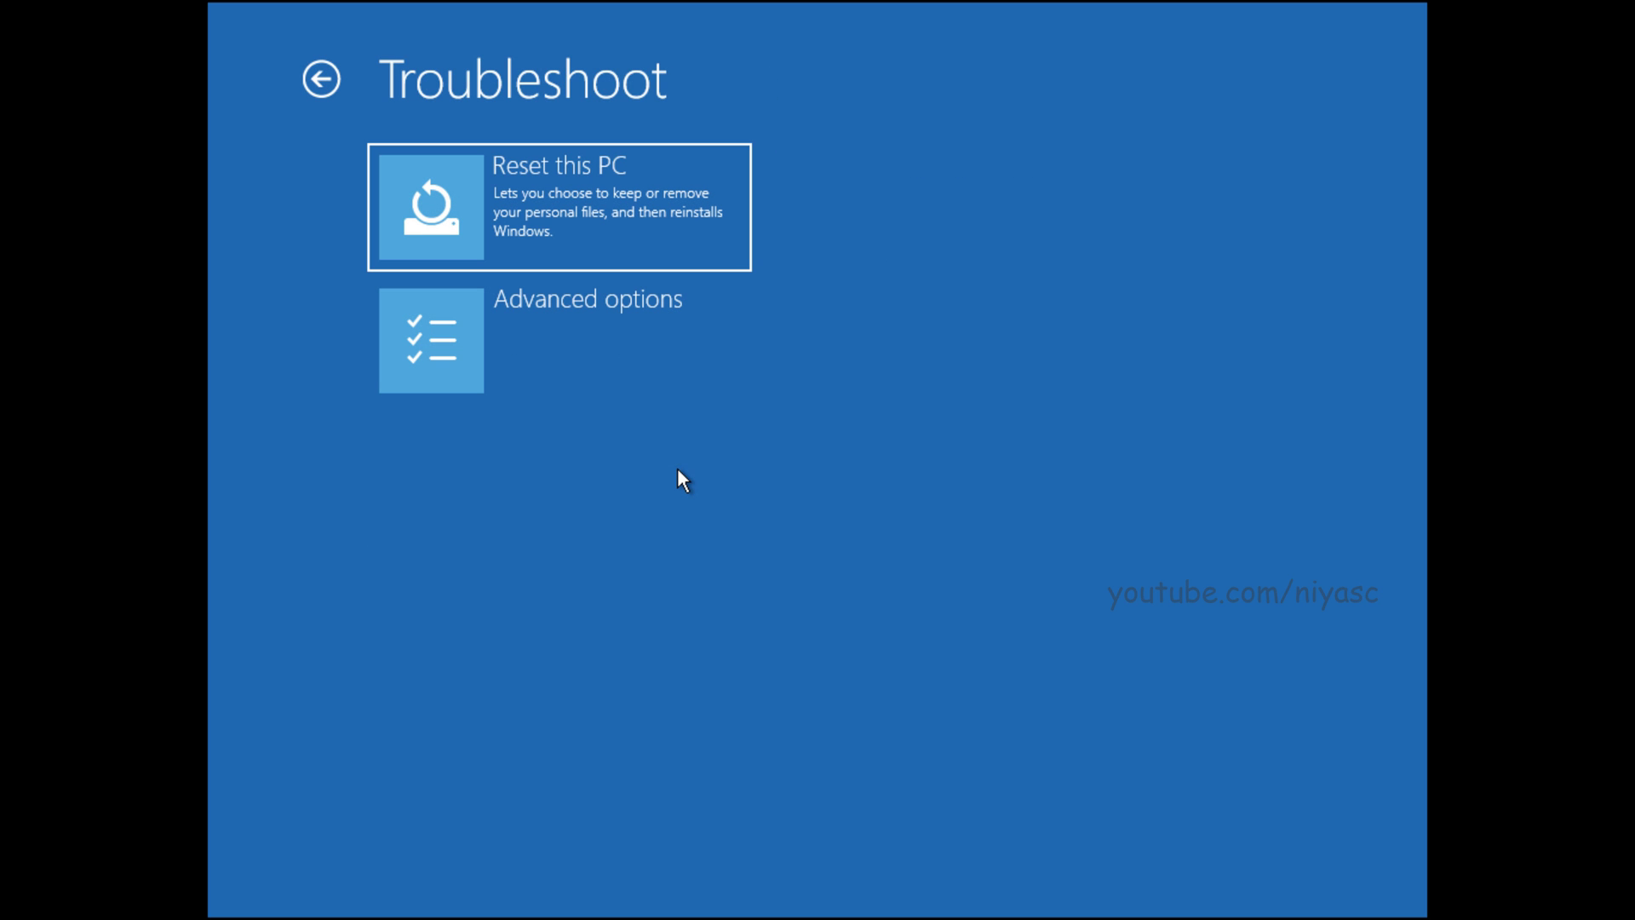
{"action": "key", "text": "Down"}
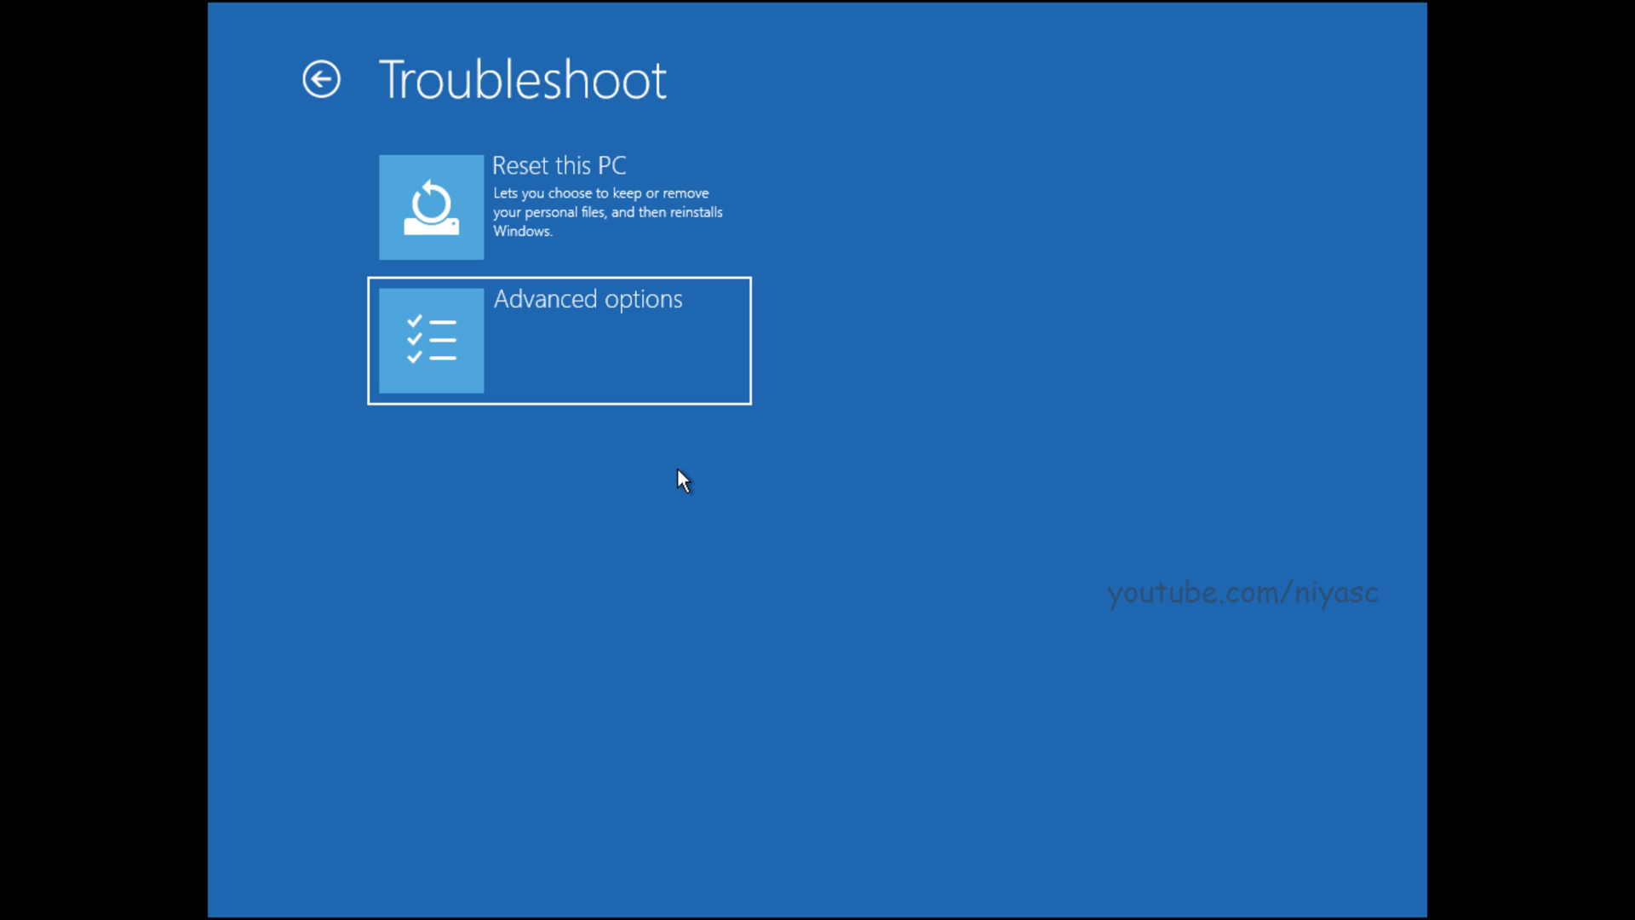
{"action": "left_click", "coordinate": [657, 369]}
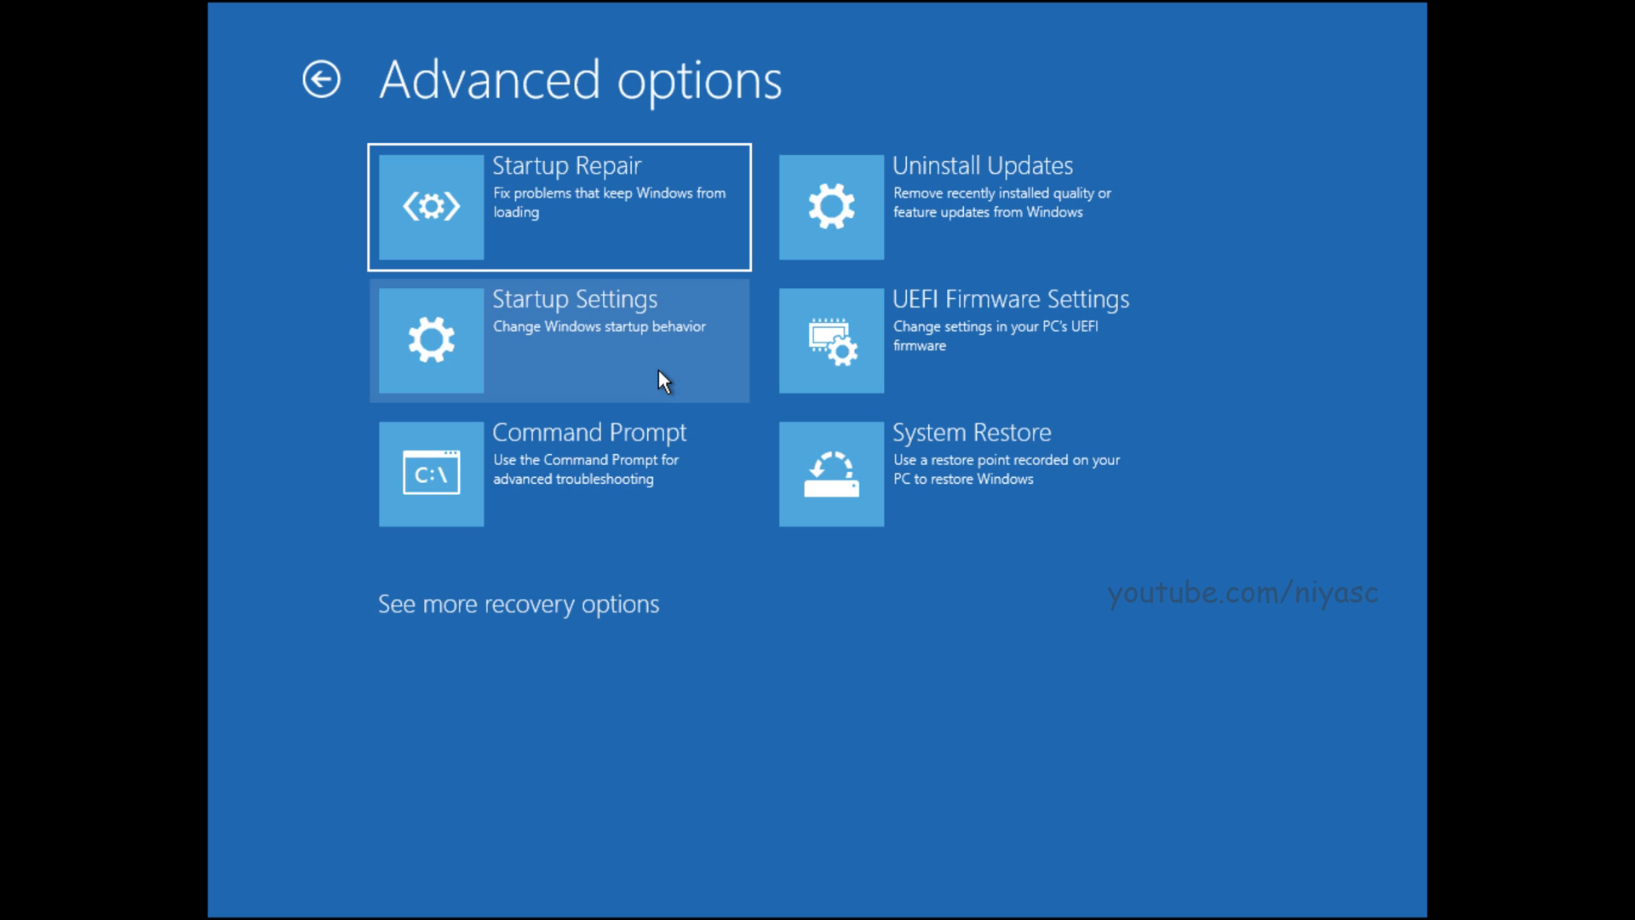
{"action": "key", "text": "Down"}
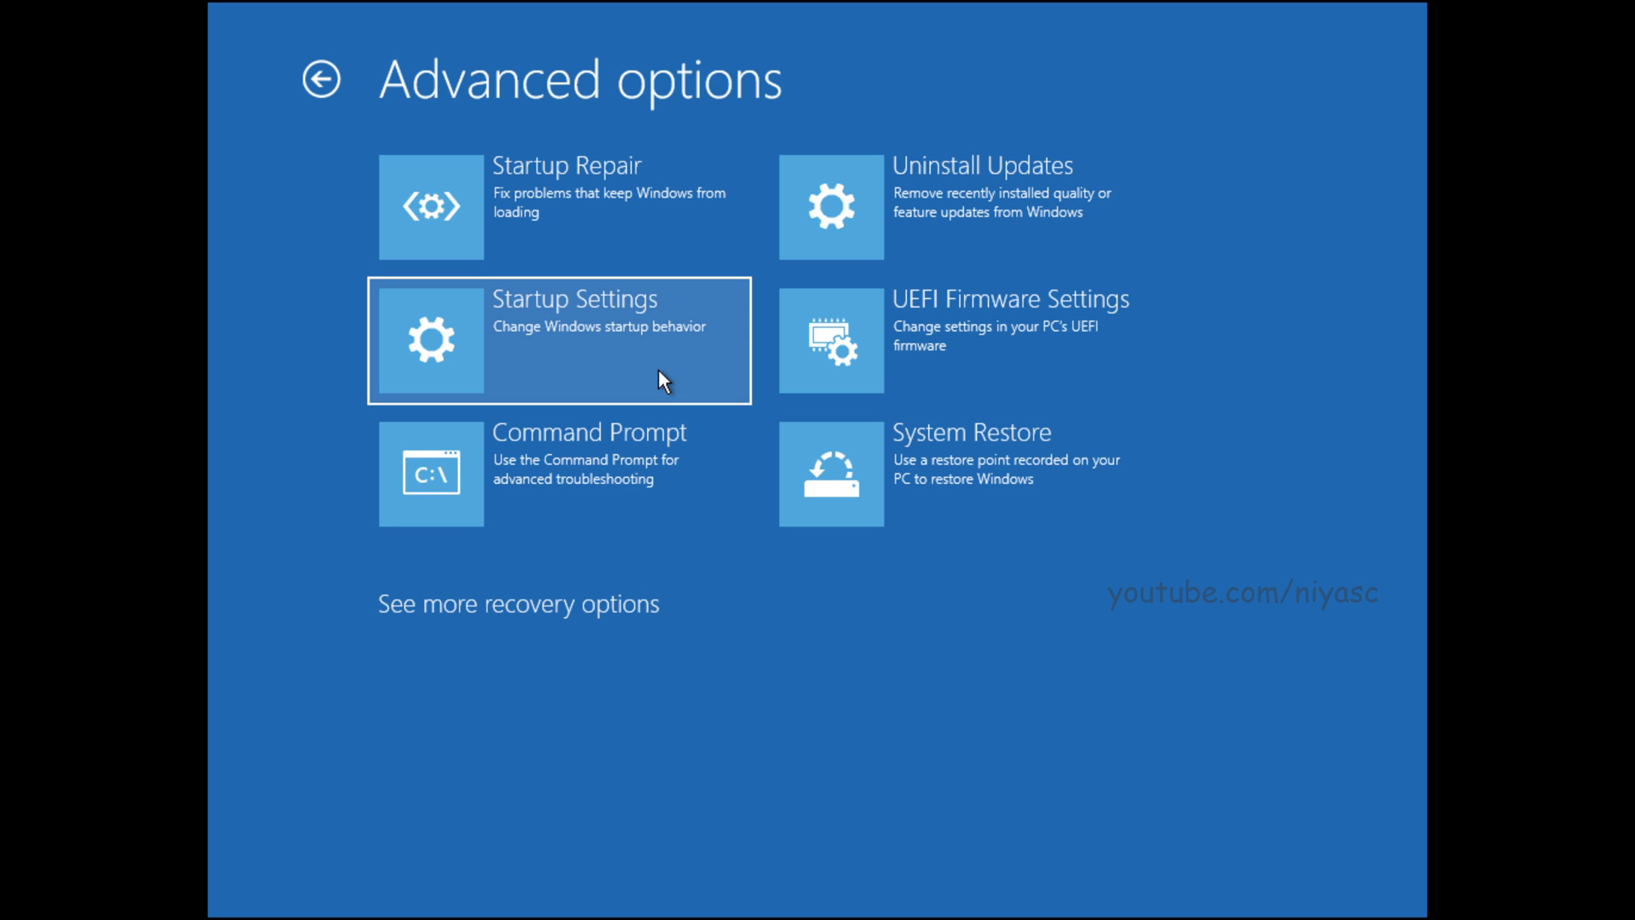
{"action": "left_click", "coordinate": [602, 358]}
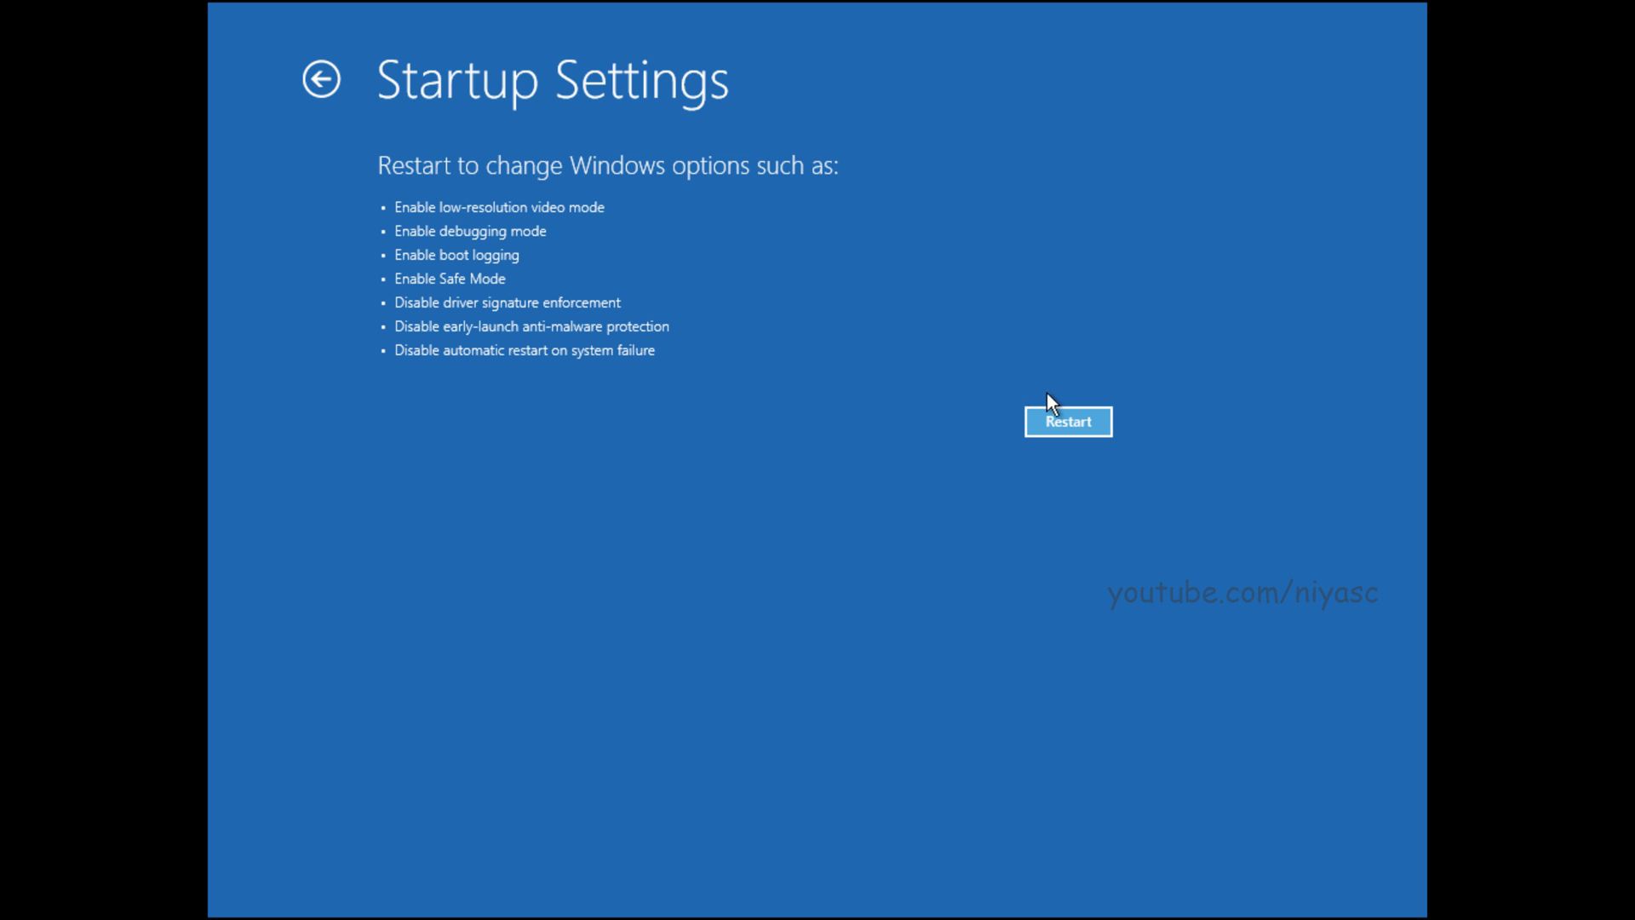
{"action": "left_click", "coordinate": [1041, 419]}
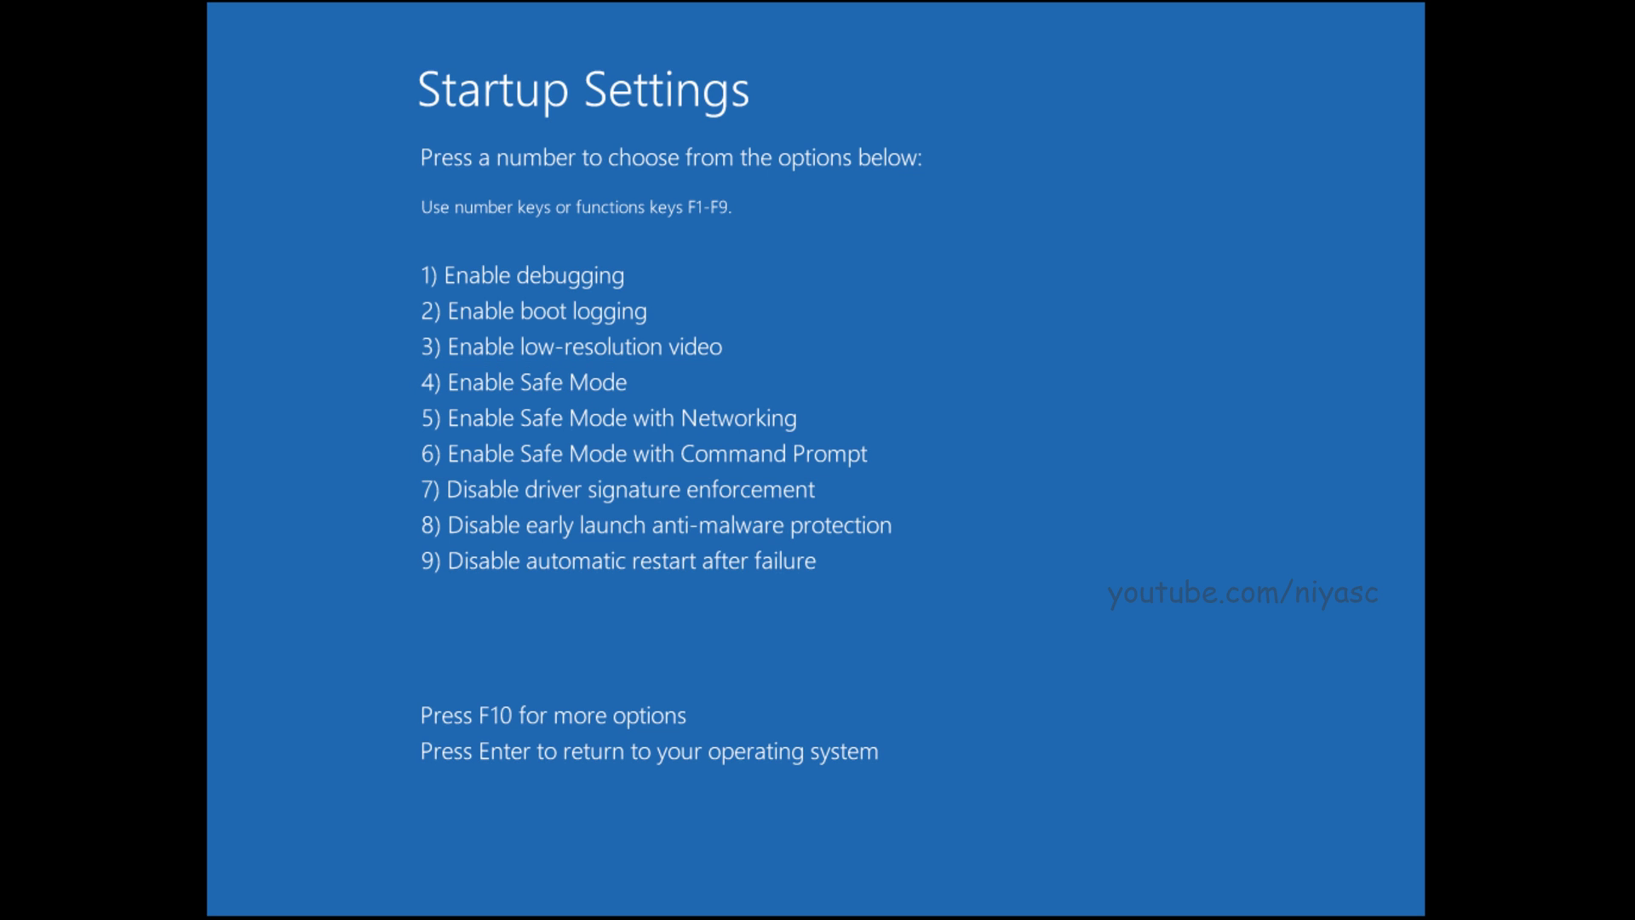
Pick option 4 to boot into Safe Mode, then open the Start menu
{"action": "key", "text": "4"}
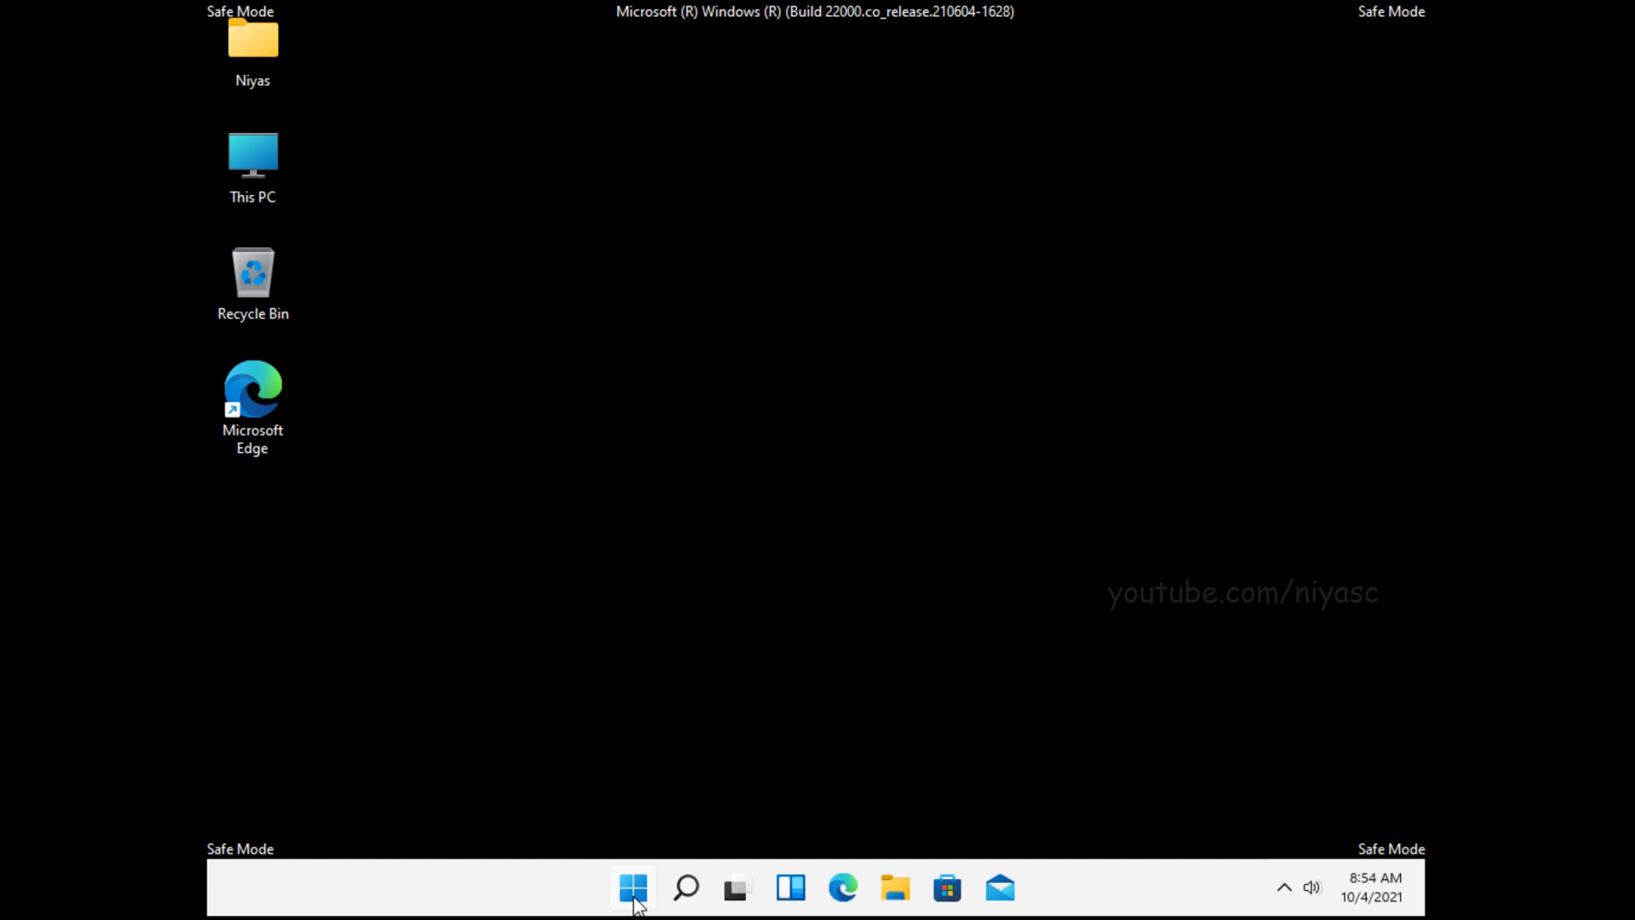
{"action": "left_click", "coordinate": [635, 895]}
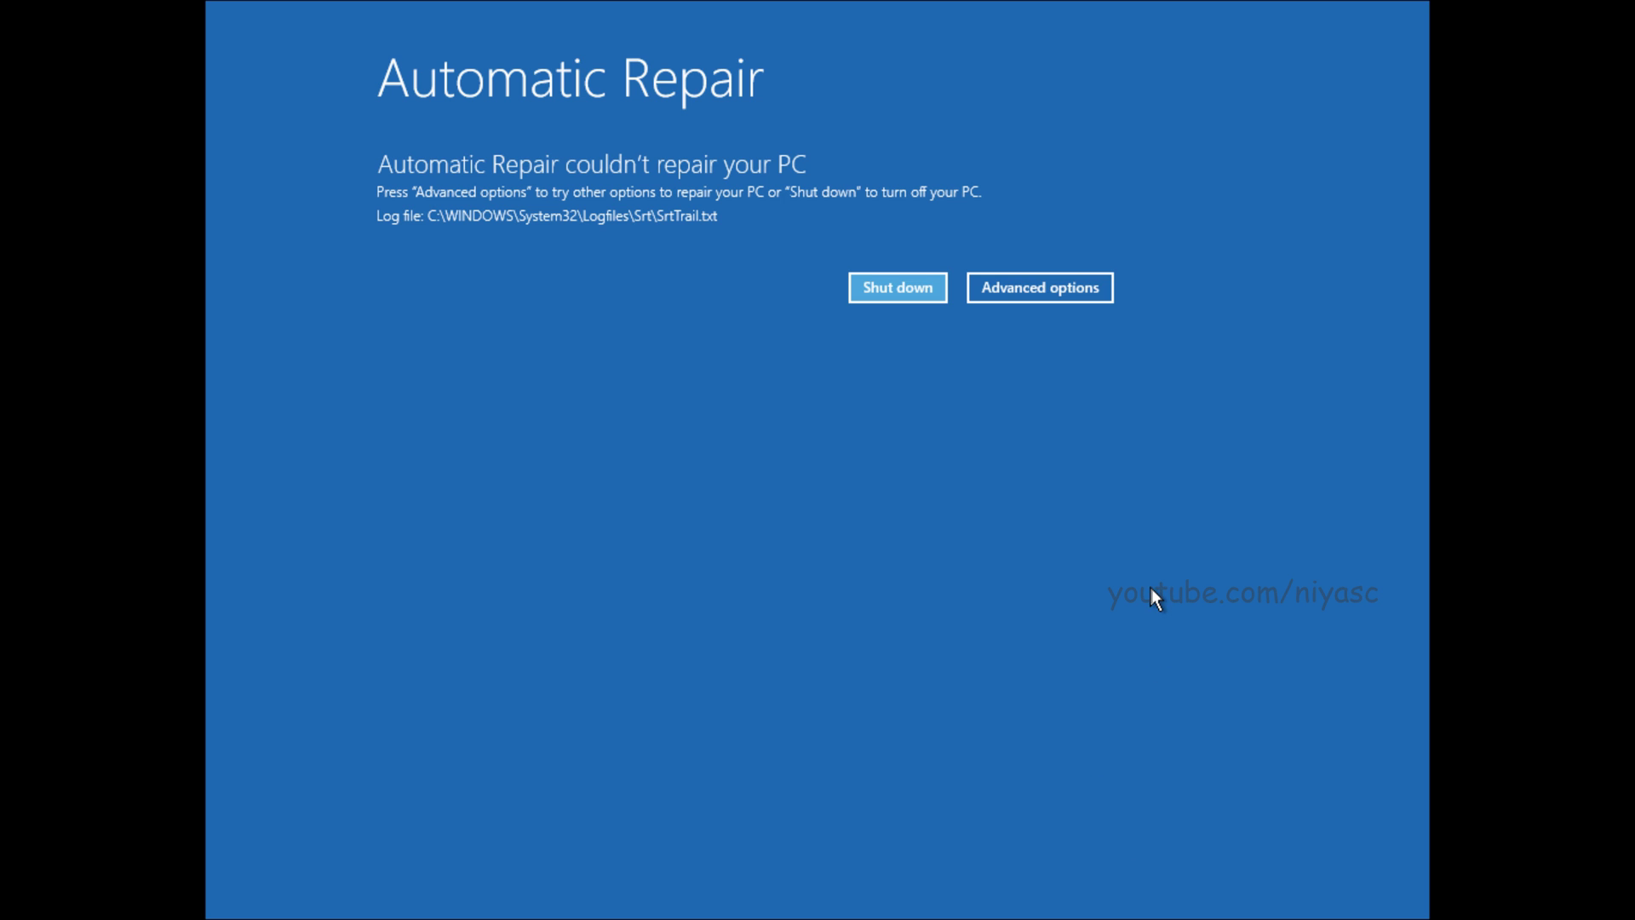
From the Automatic Repair screen, go through Advanced options > Troubleshoot > Advanced options > Startup Settings and restart
{"action": "left_click", "coordinate": [1045, 287]}
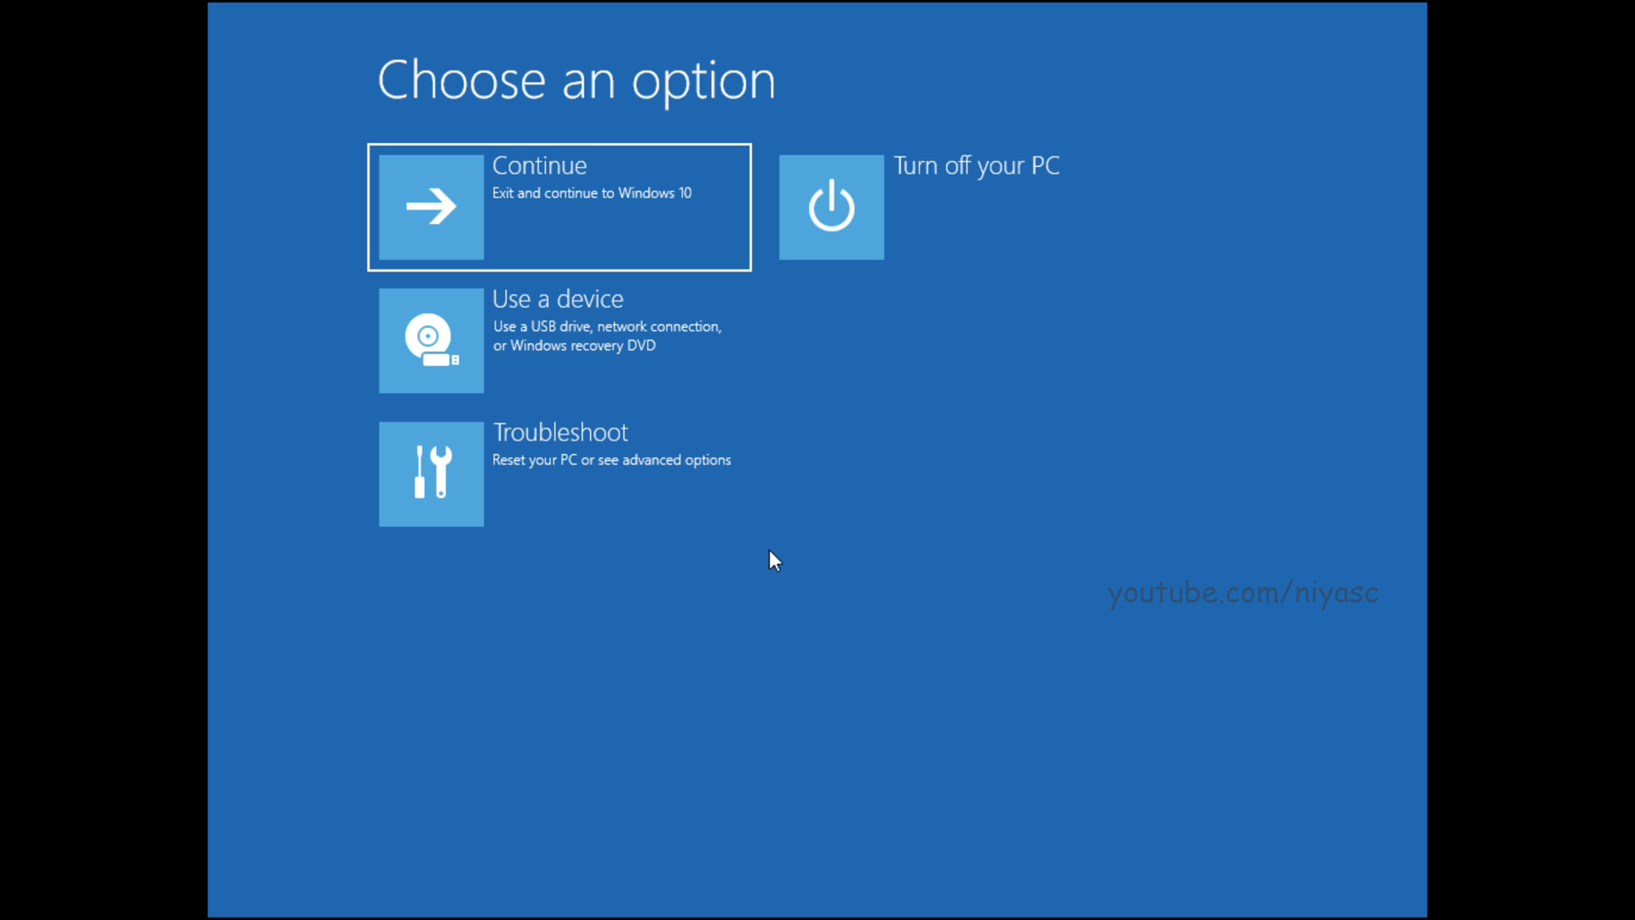
{"action": "key", "text": "Down"}
{"action": "key", "text": "Down"}
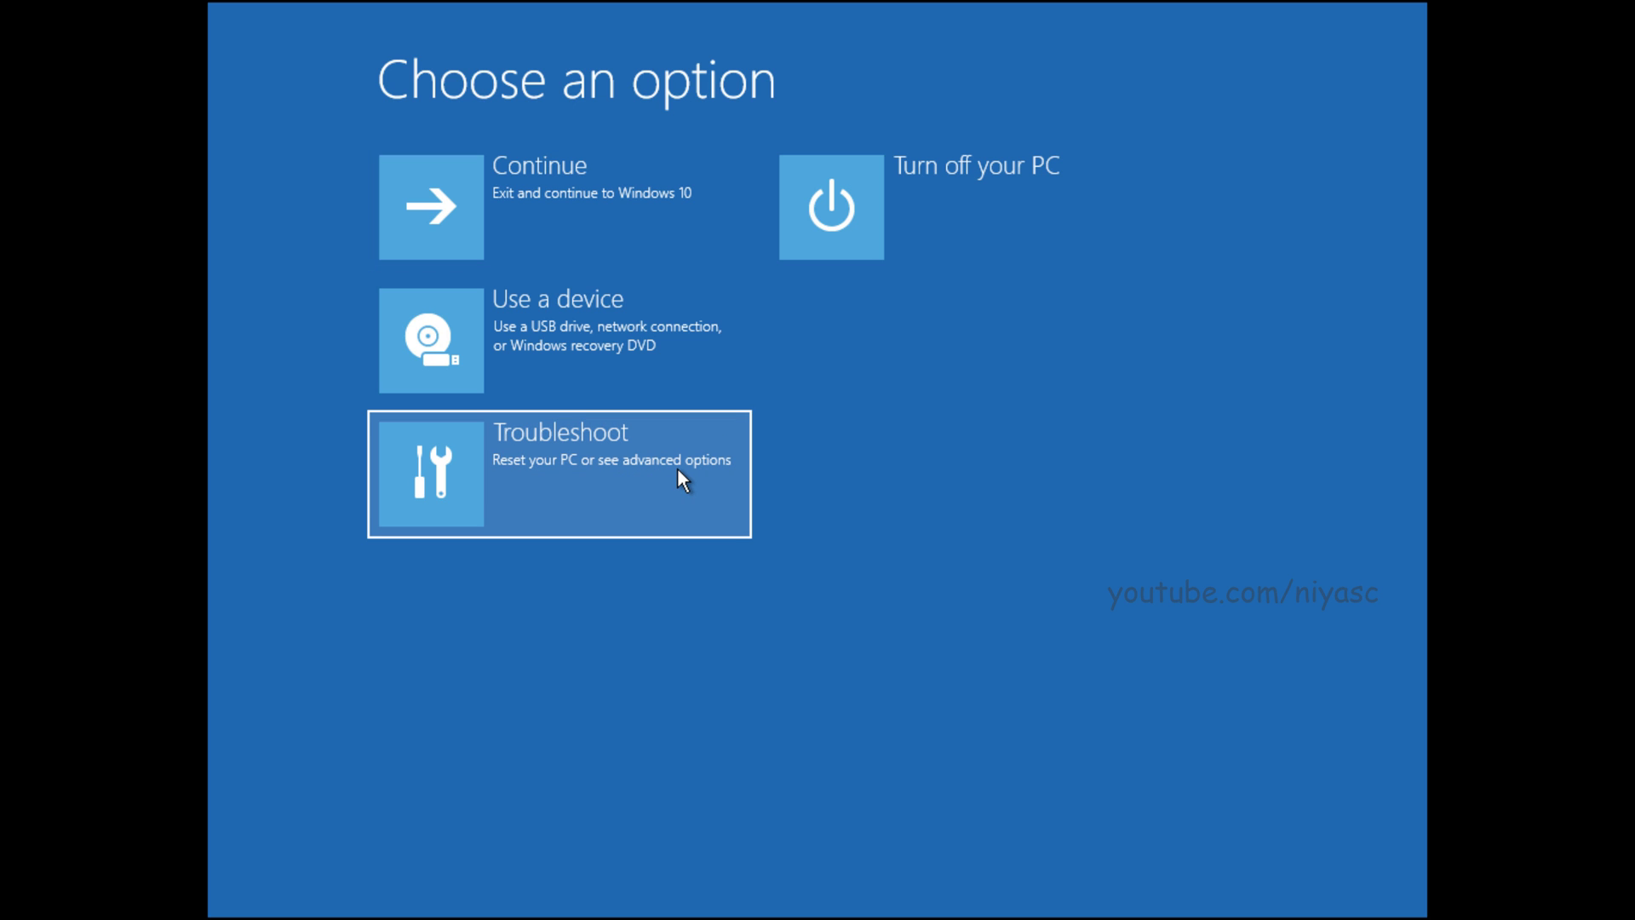
{"action": "key", "text": "Return"}
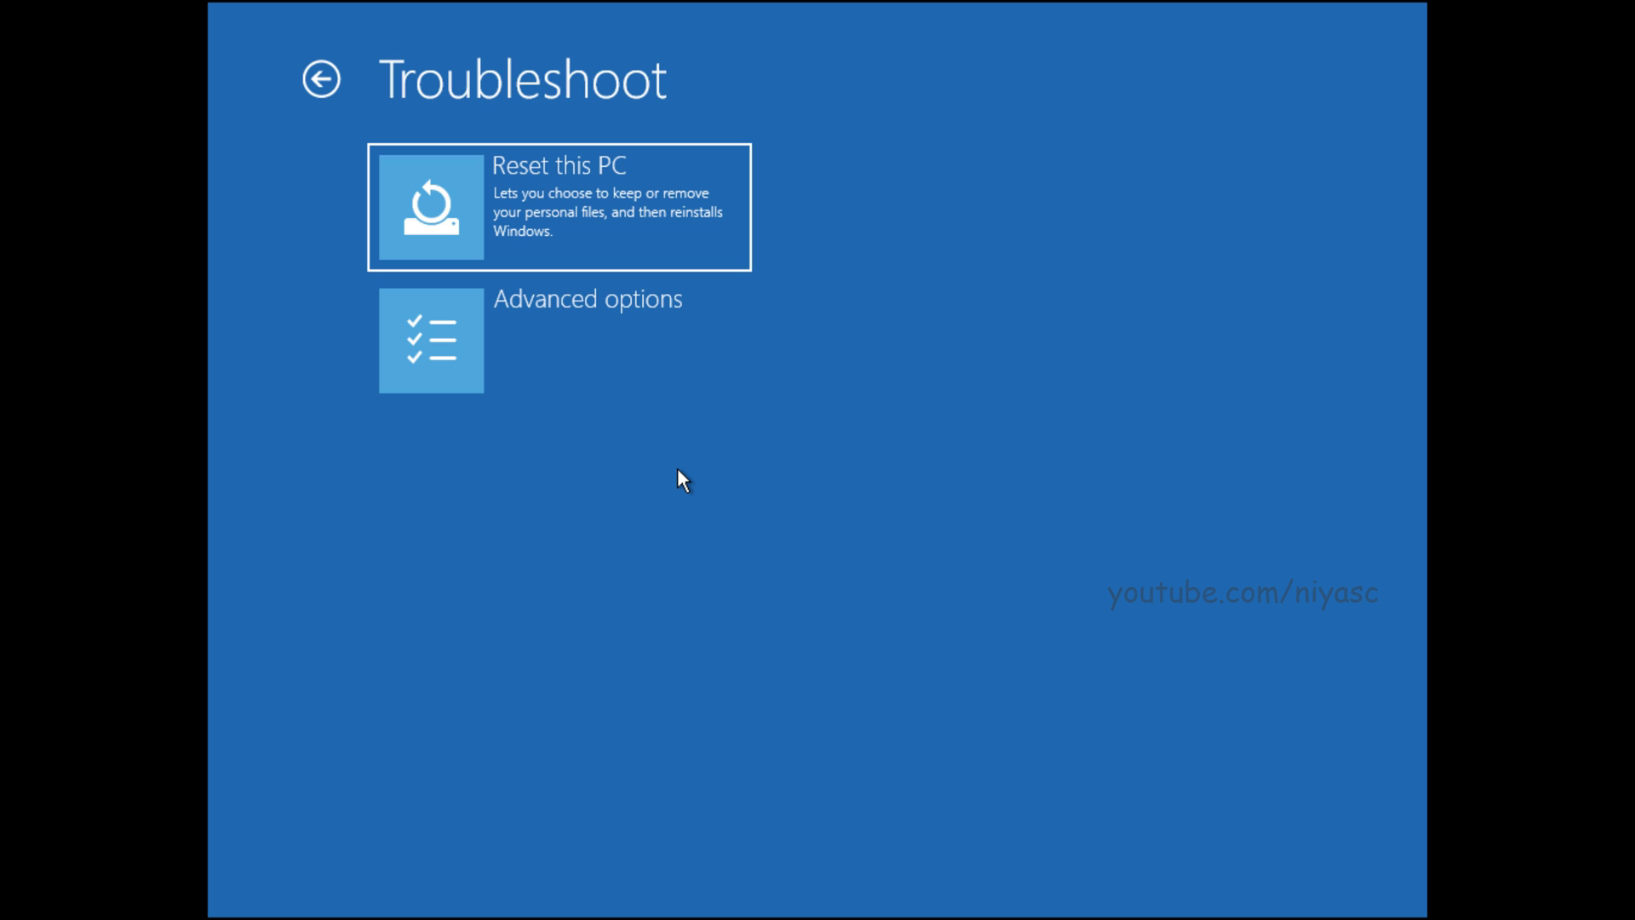
{"action": "key", "text": "Down"}
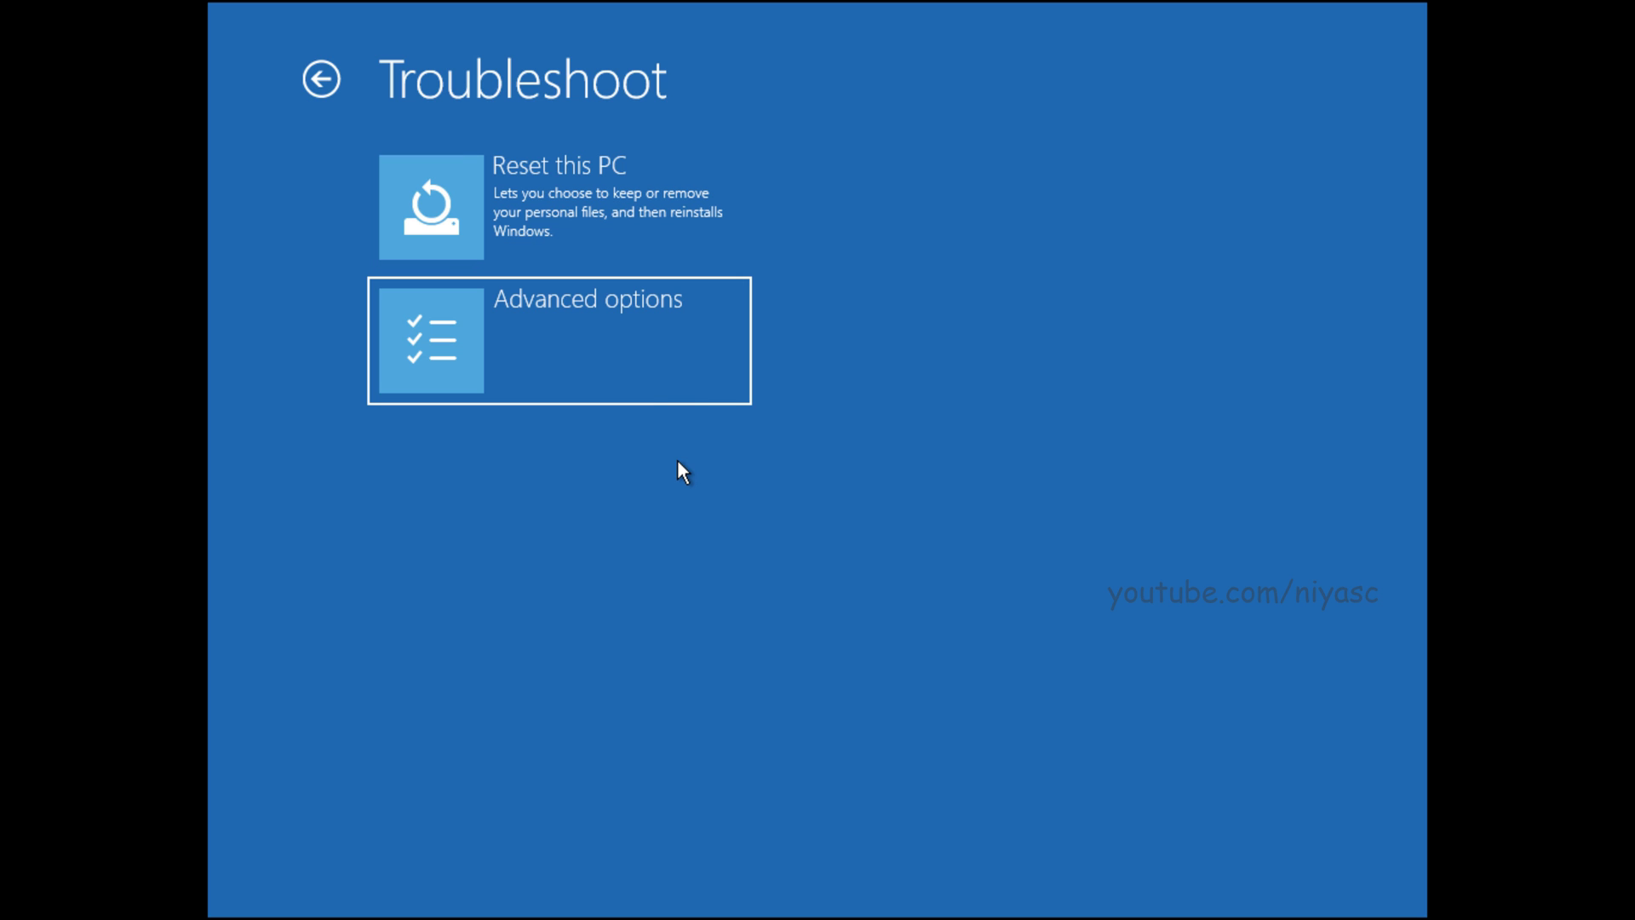
{"action": "left_click", "coordinate": [658, 372]}
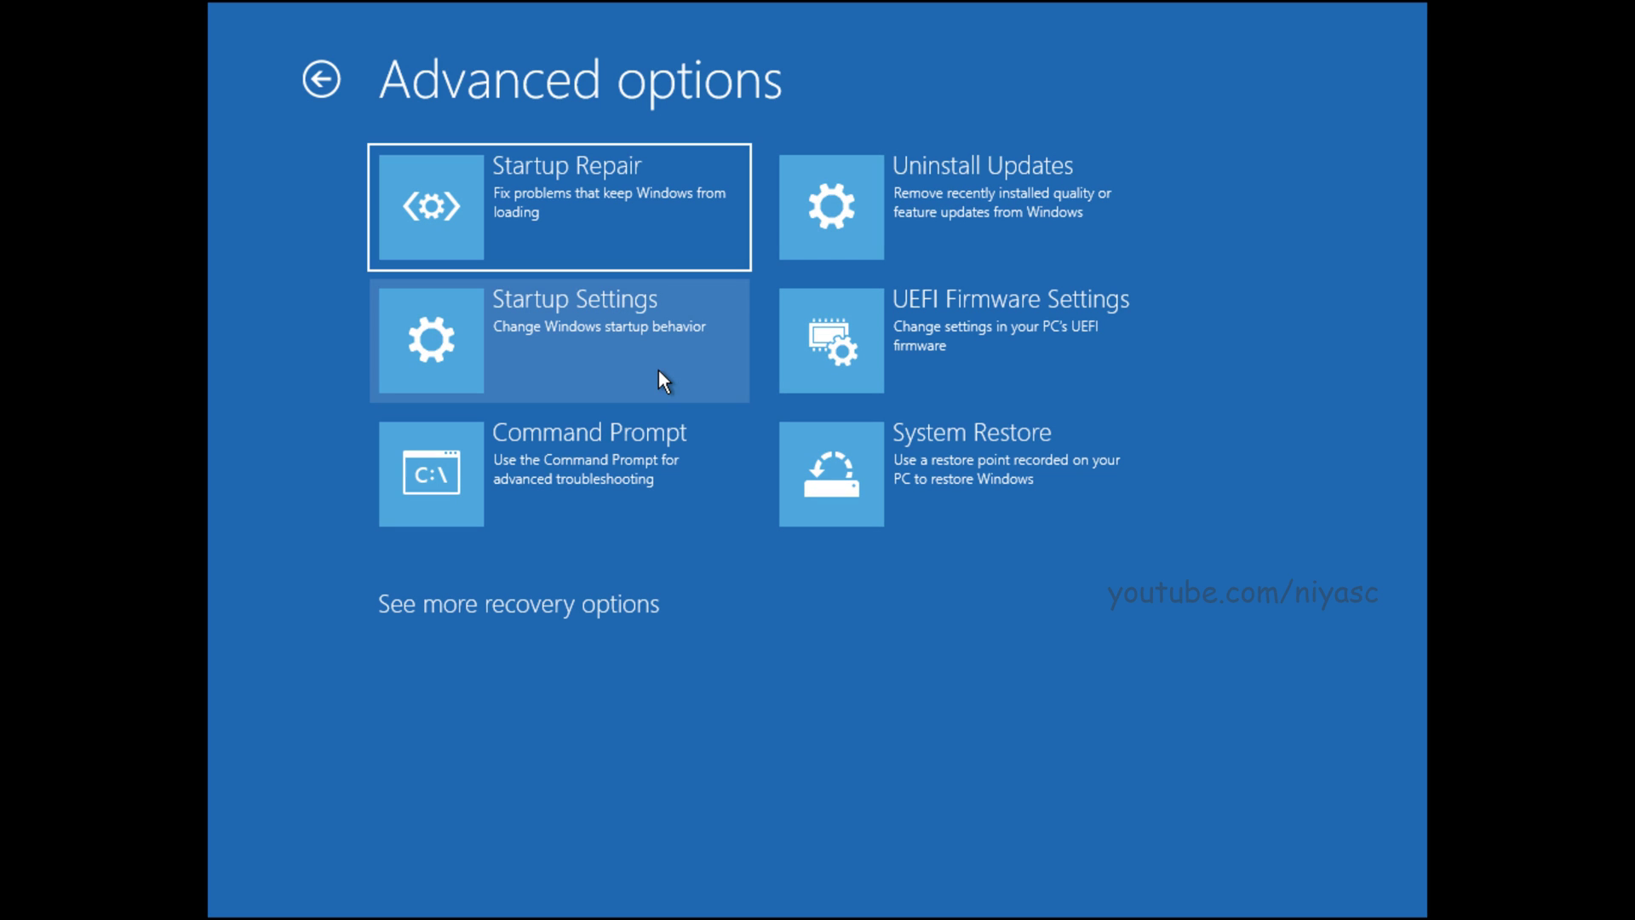
{"action": "key", "text": "Down"}
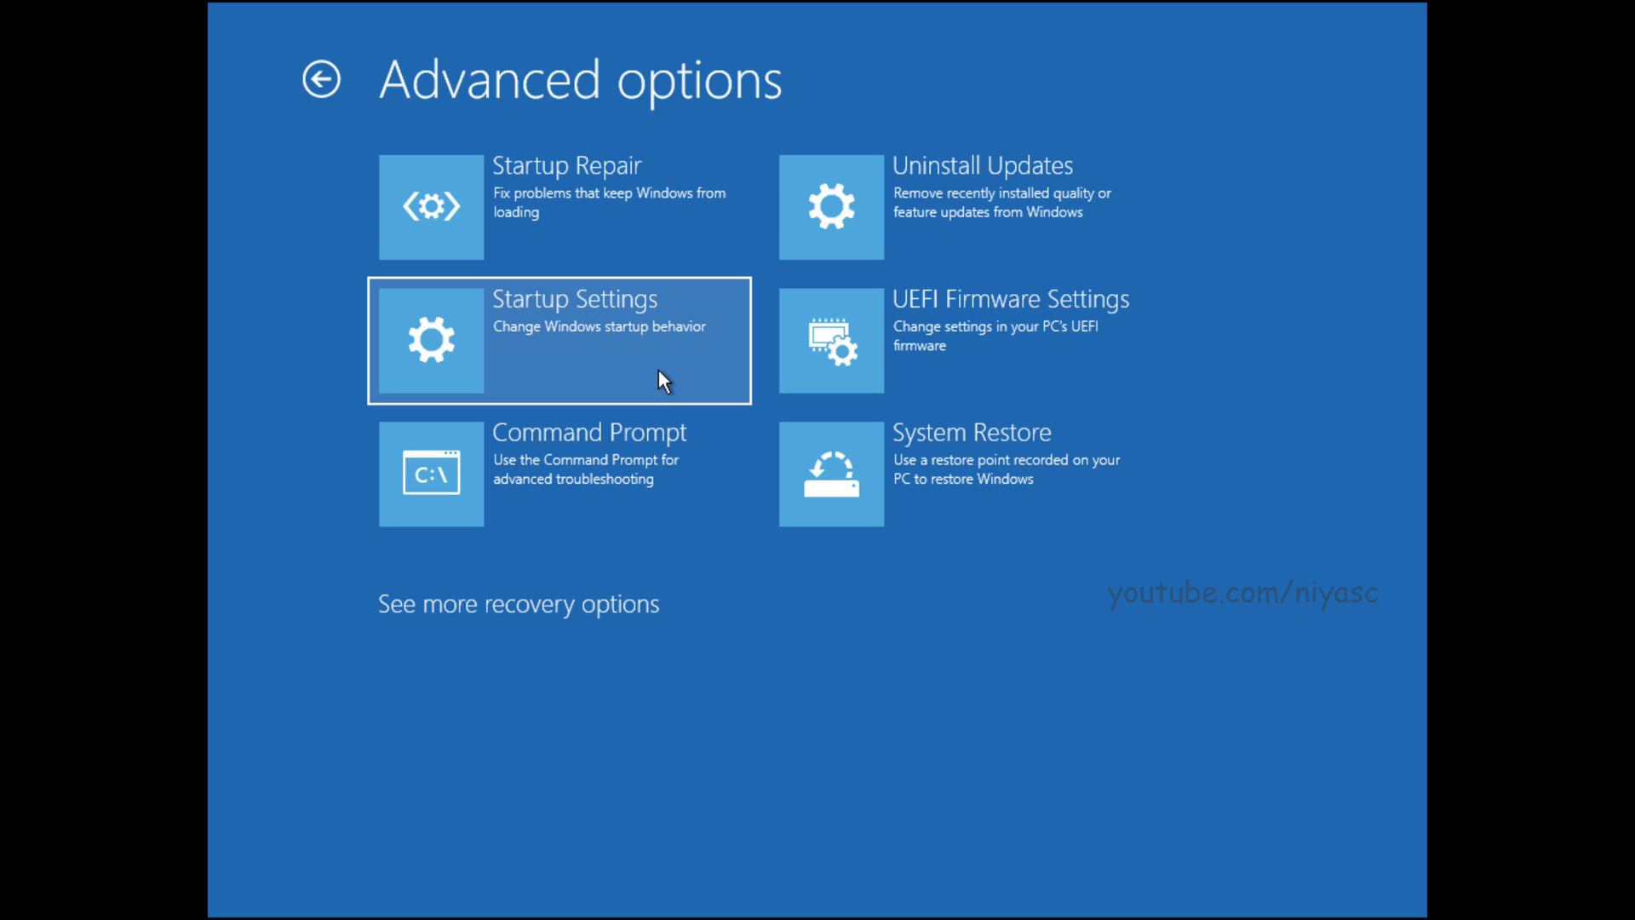
{"action": "left_click", "coordinate": [601, 357]}
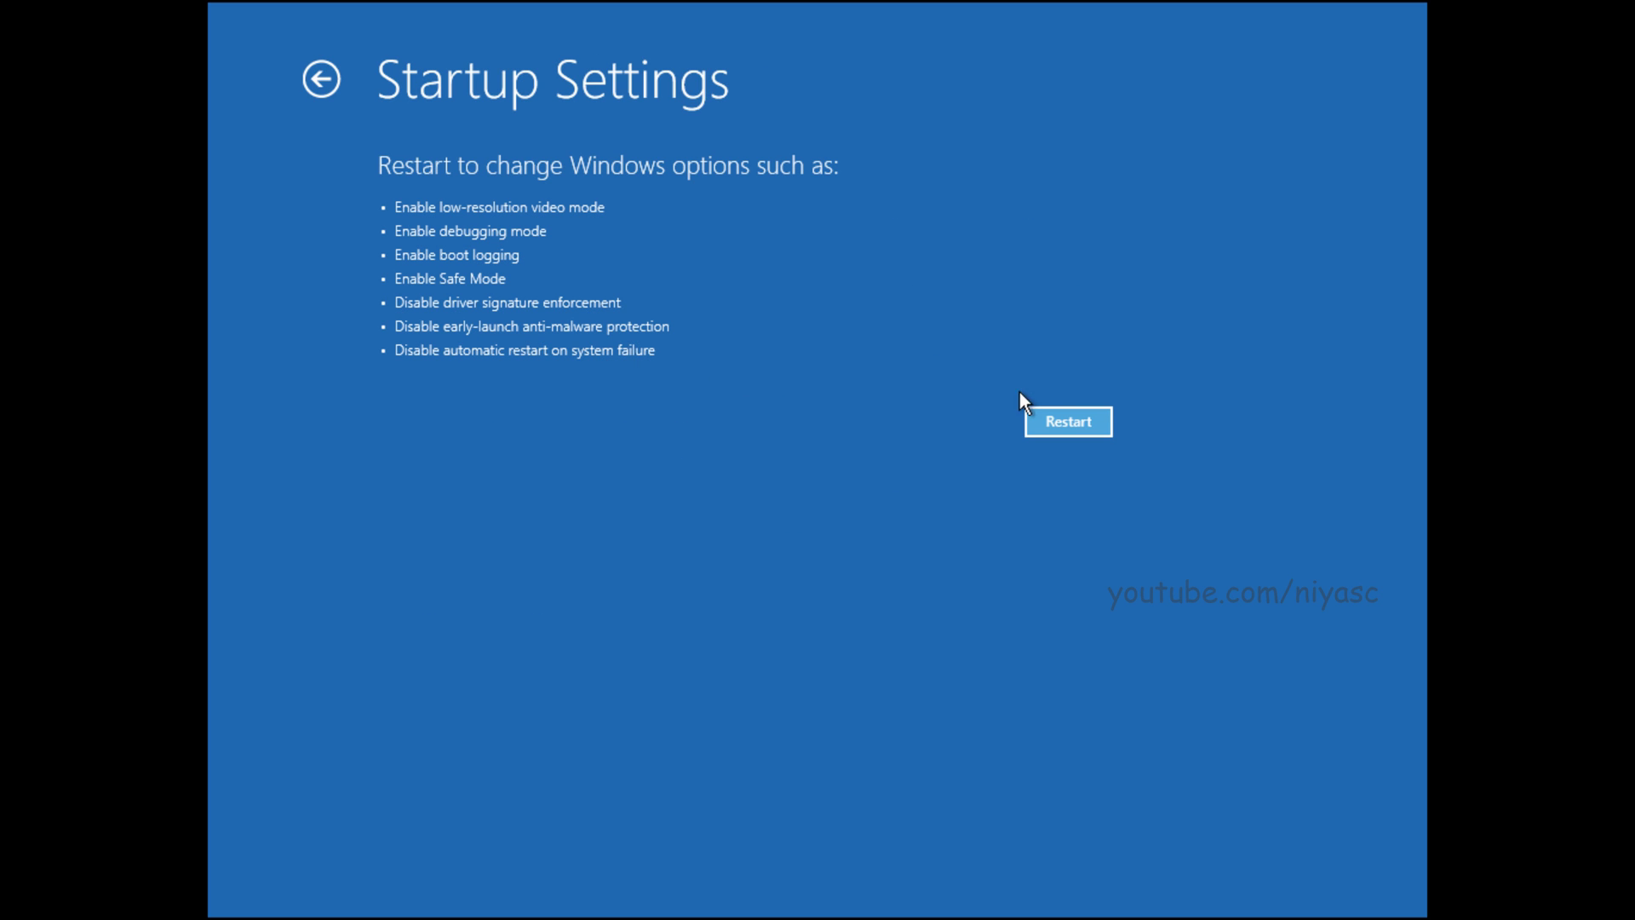
{"action": "left_click", "coordinate": [1040, 416]}
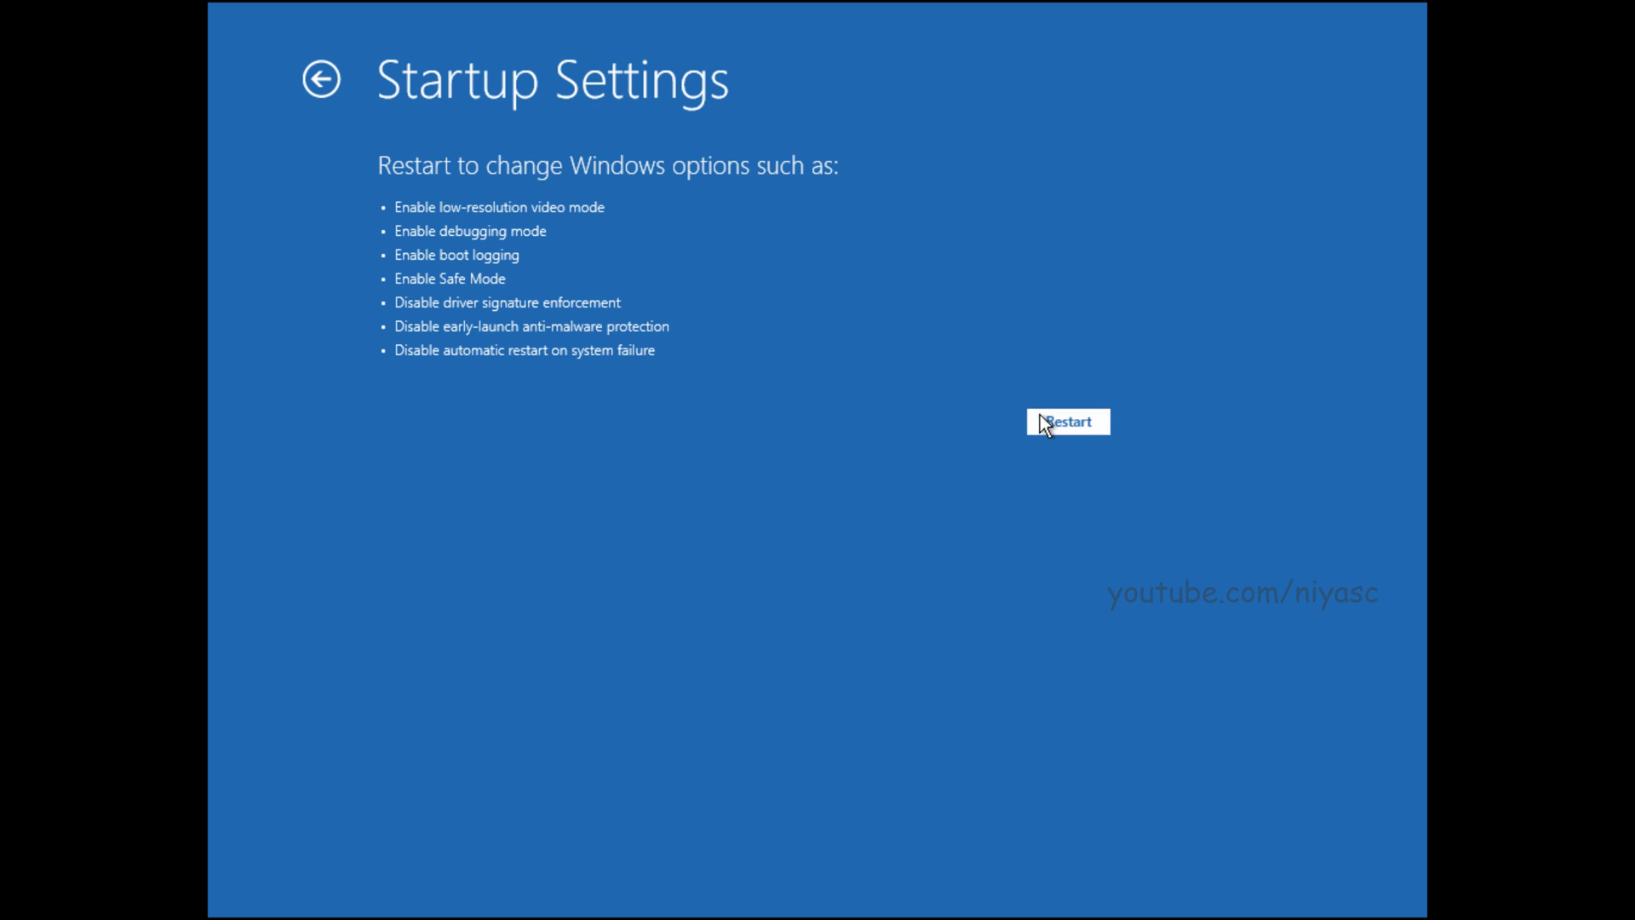